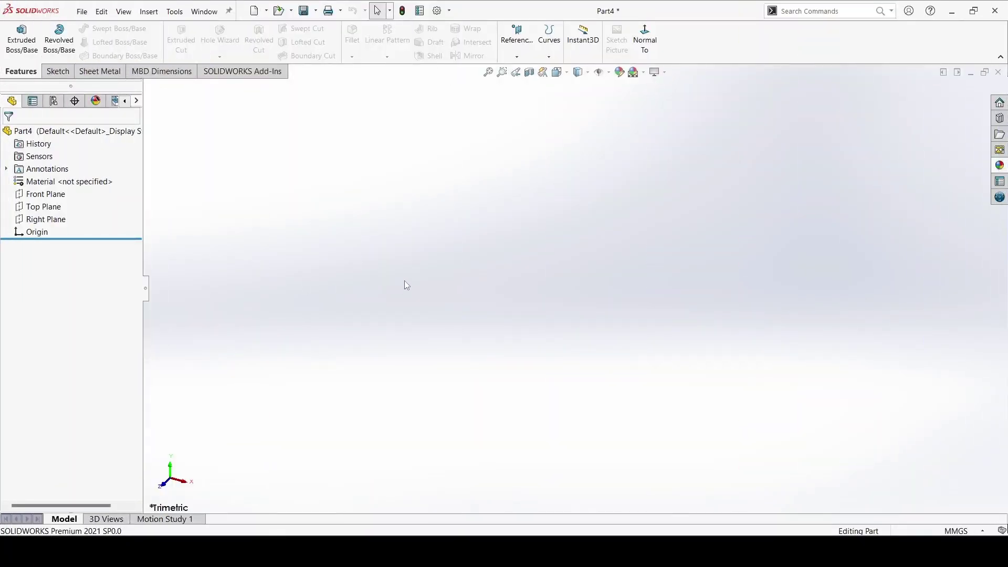
# Step: Sketch on the Front Plane with vertical and leftward horizontal centerlines from the origin
pyautogui.click(46, 194)
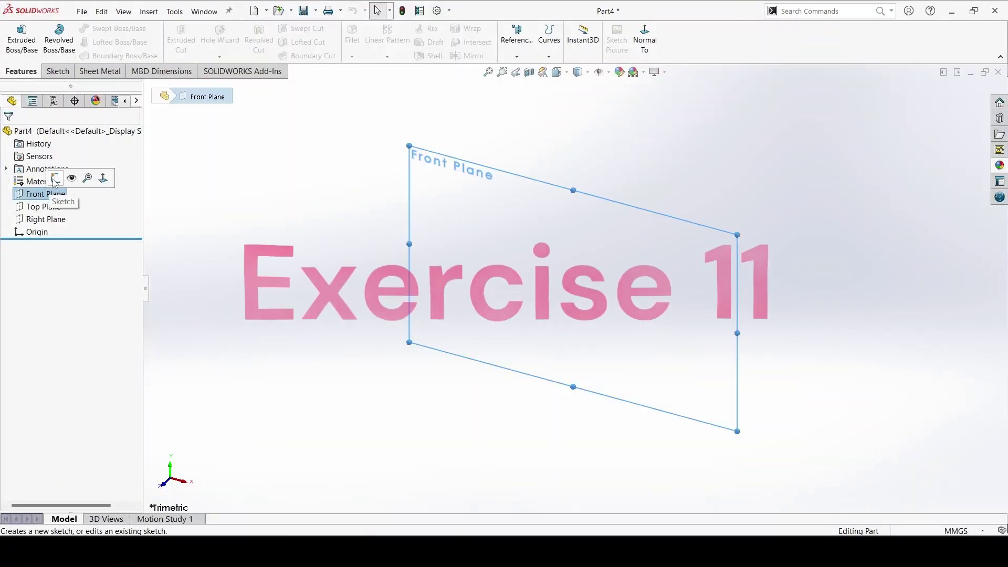
pyautogui.click(56, 182)
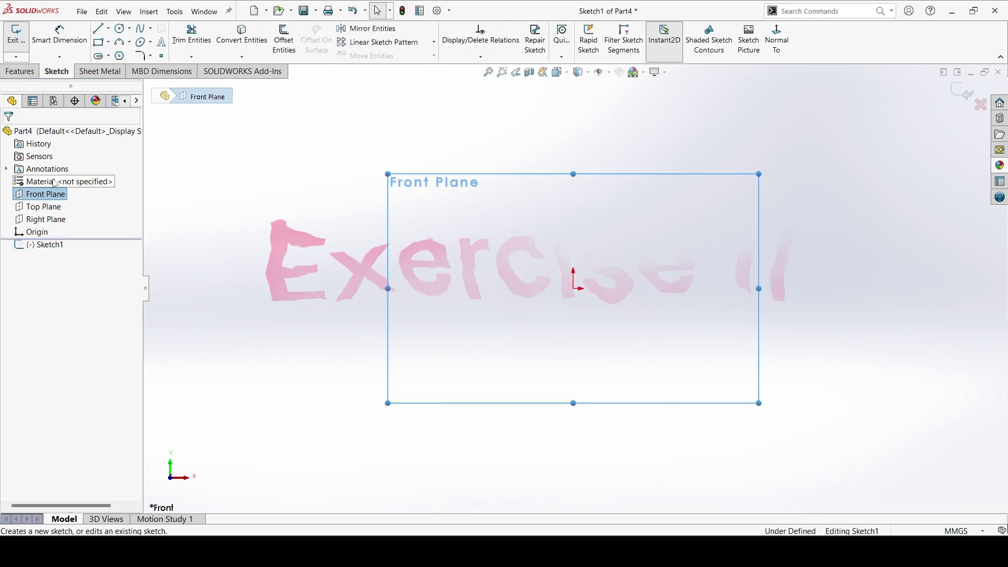
pyautogui.click(109, 29)
pyautogui.click(122, 54)
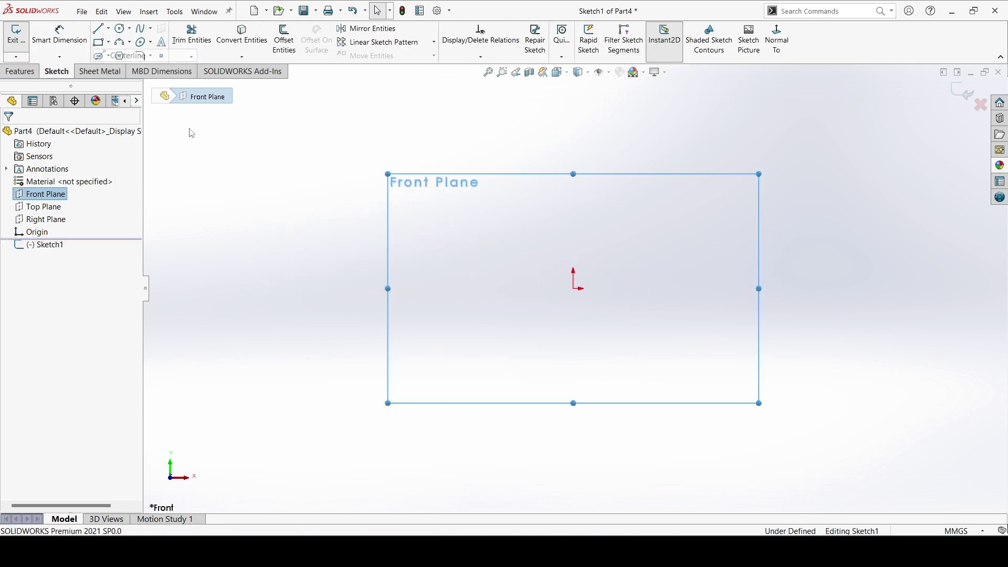
pyautogui.click(573, 193)
pyautogui.click(573, 288)
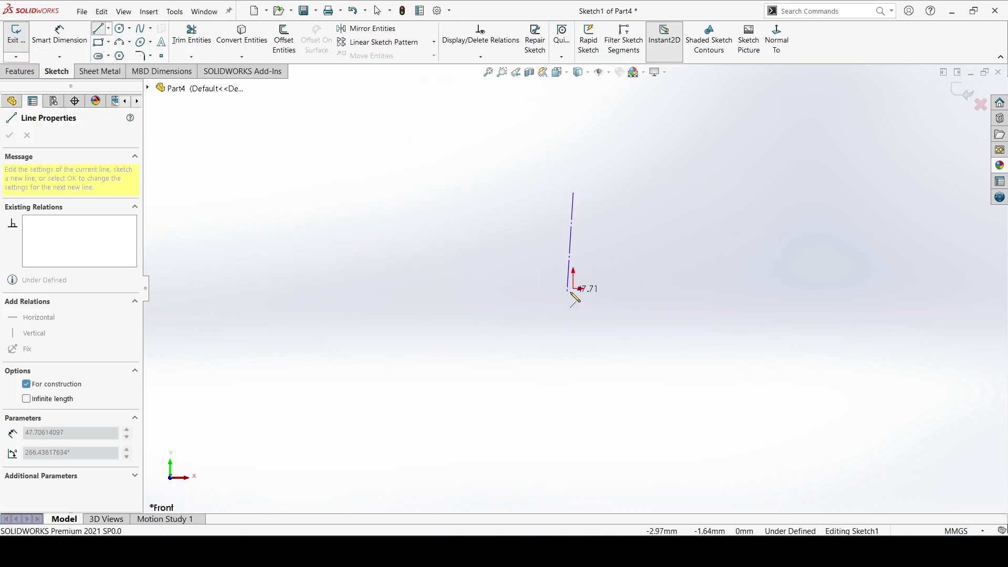
pyautogui.click(496, 289)
pyautogui.rightClick(495, 246)
pyautogui.click(500, 250)
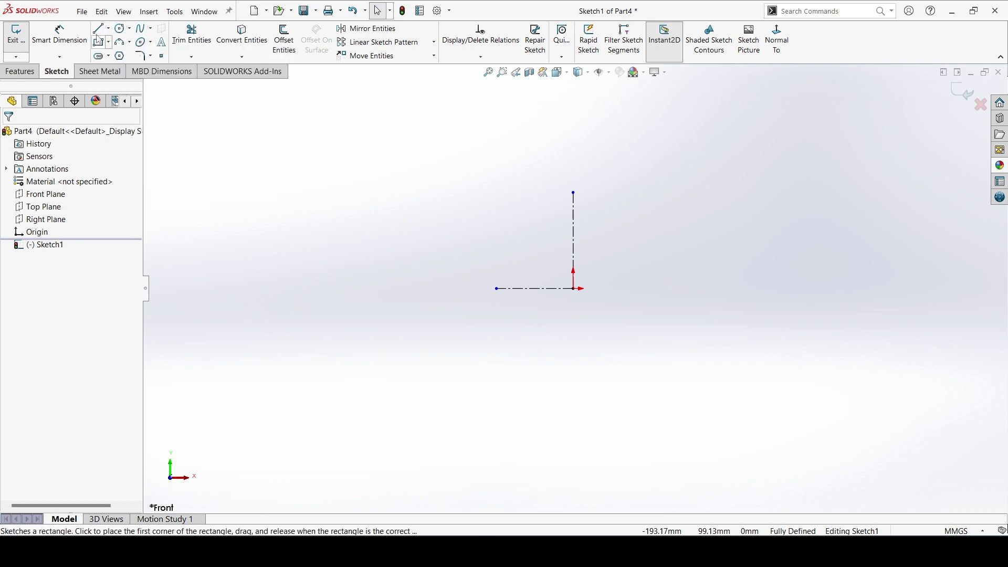
# Step: Draw a vertical line from the origin partway up the centerline
pyautogui.click(97, 33)
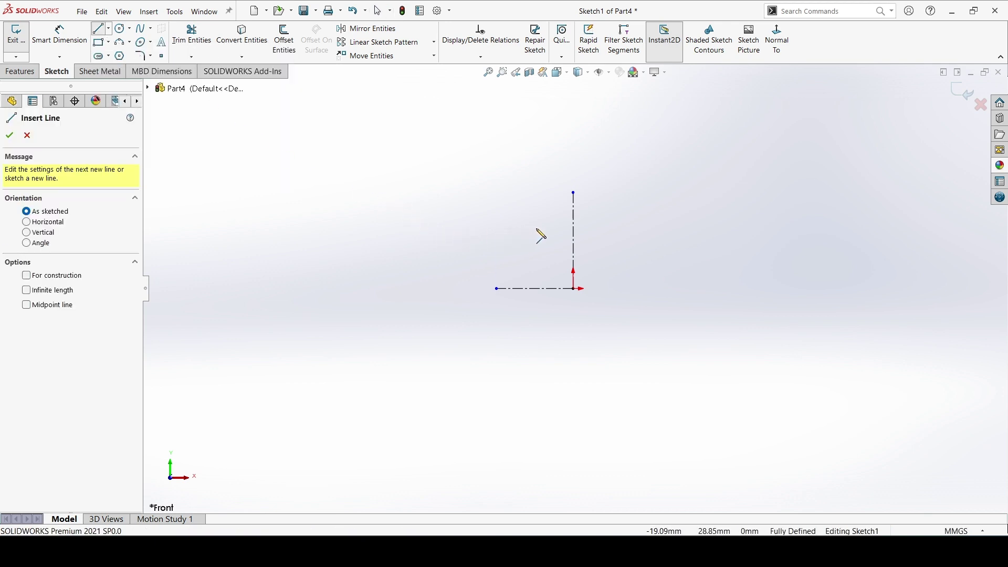
pyautogui.click(575, 289)
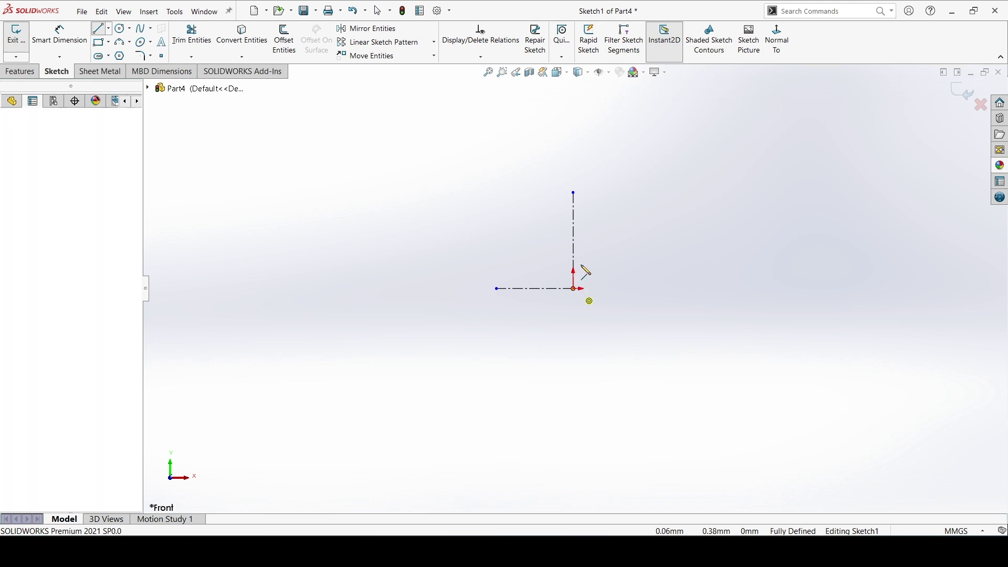
pyautogui.click(574, 242)
pyautogui.rightClick(587, 259)
pyautogui.click(573, 267)
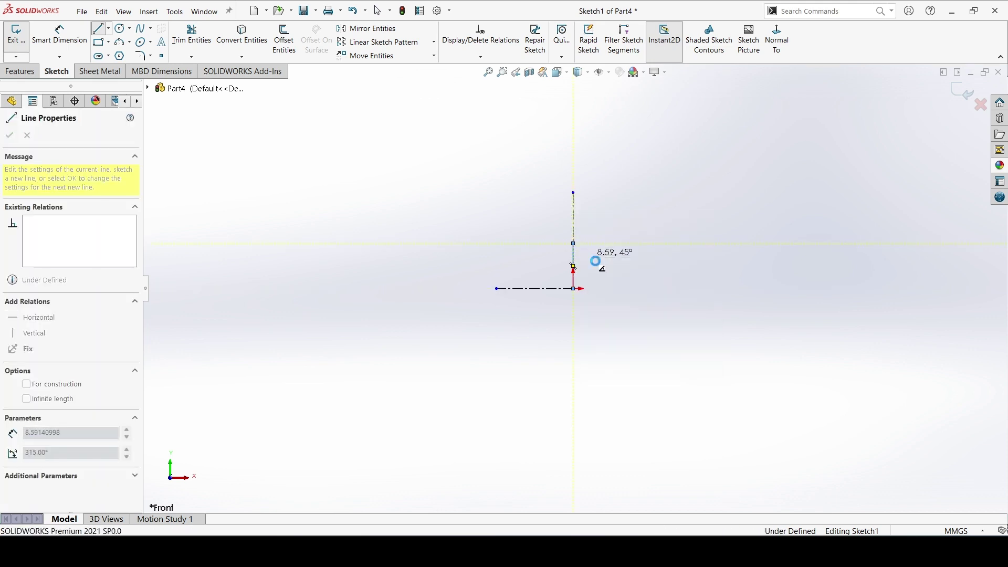
pyautogui.press('Escape')
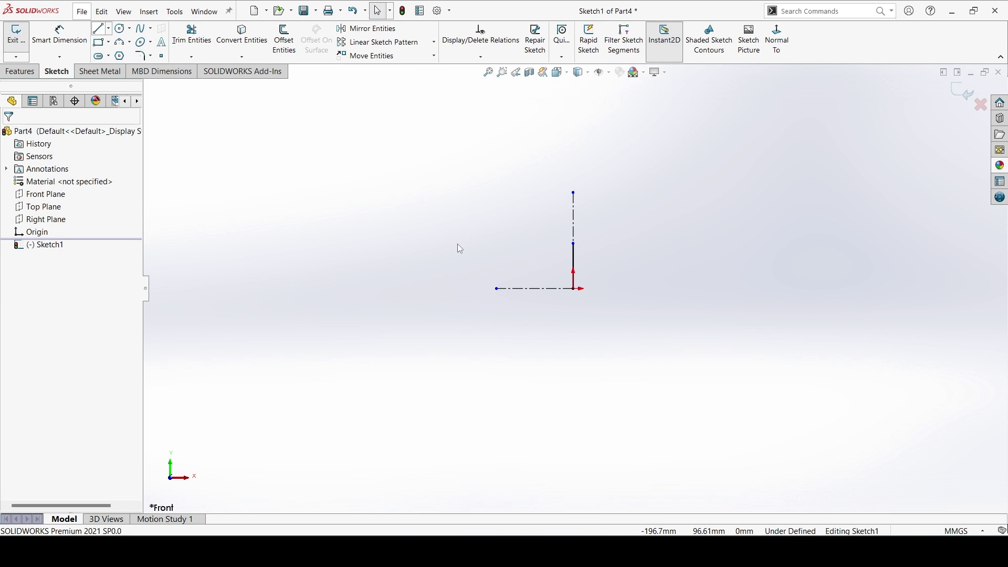
# Step: Draw a short horizontal line from the origin to the right
pyautogui.press('l')
pyautogui.click(575, 289)
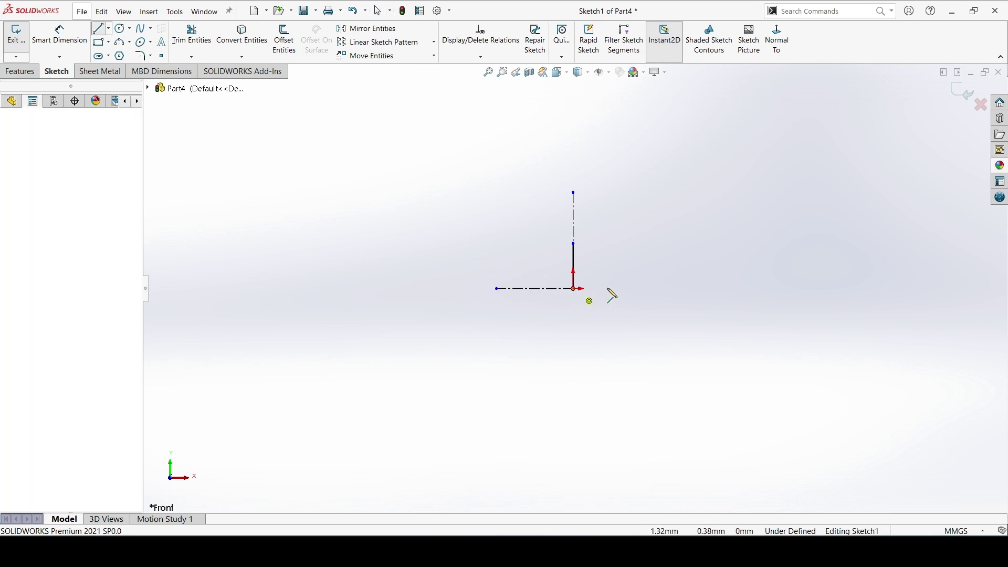
pyautogui.click(608, 288)
pyautogui.rightClick(624, 250)
pyautogui.click(626, 253)
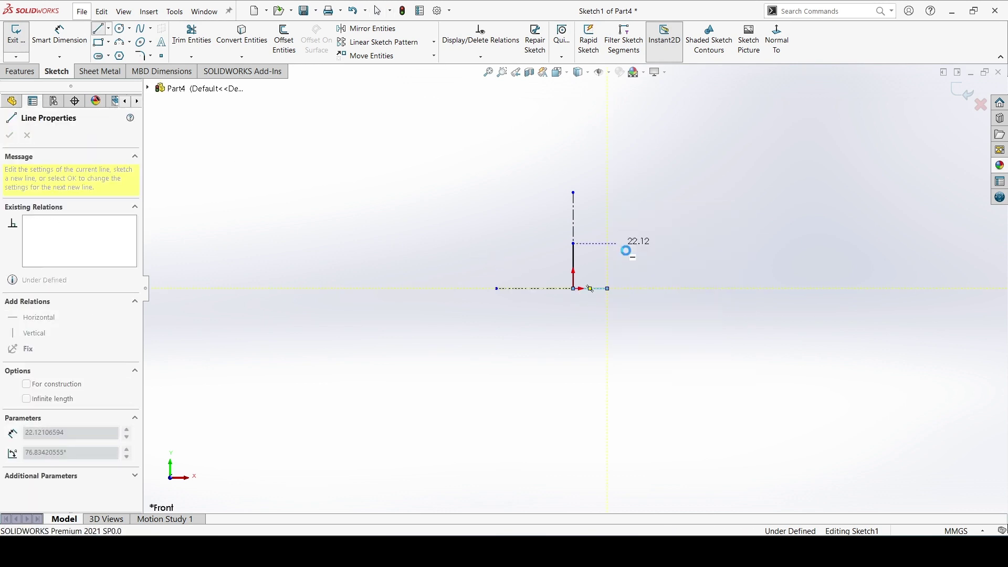
pyautogui.click(75, 38)
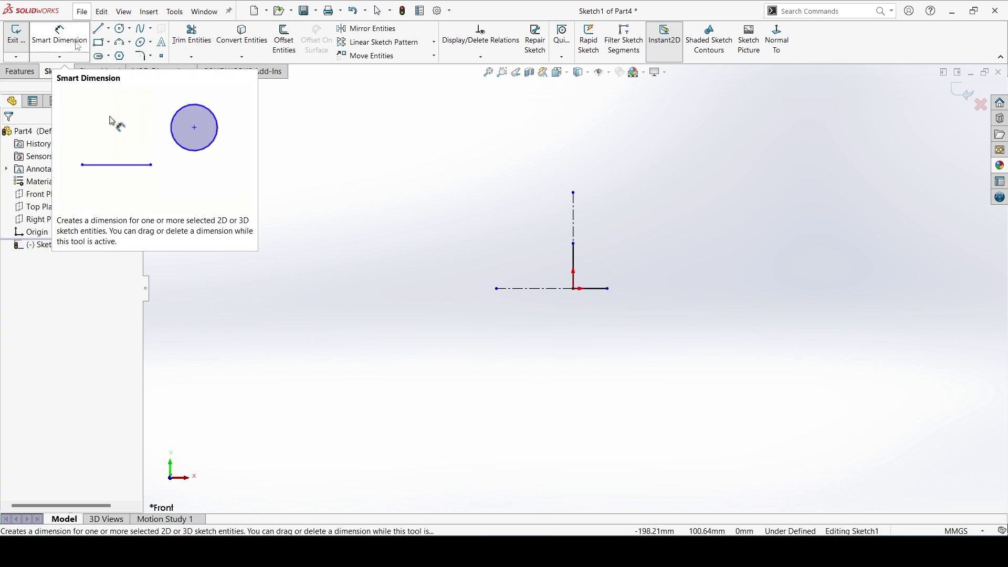
# Step: Dimension the vertical line to 14 and the horizontal base line to 10
pyautogui.click(574, 262)
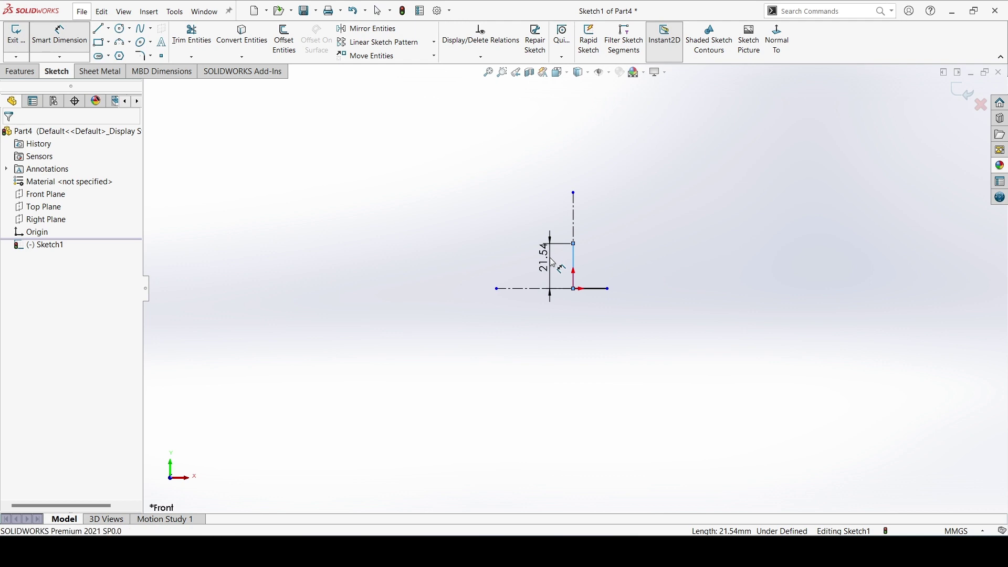
pyautogui.click(554, 263)
pyautogui.write('14')
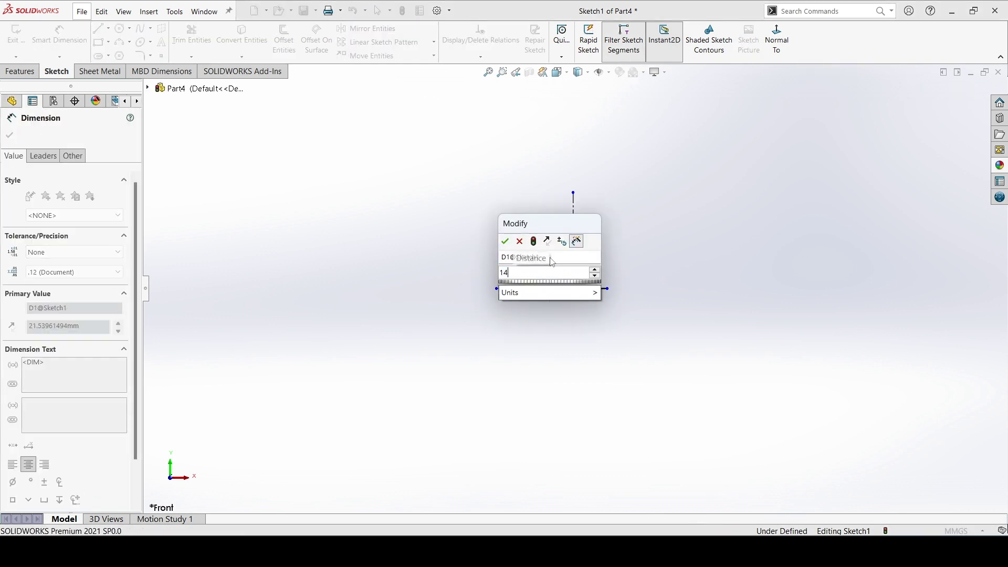
pyautogui.press('Return')
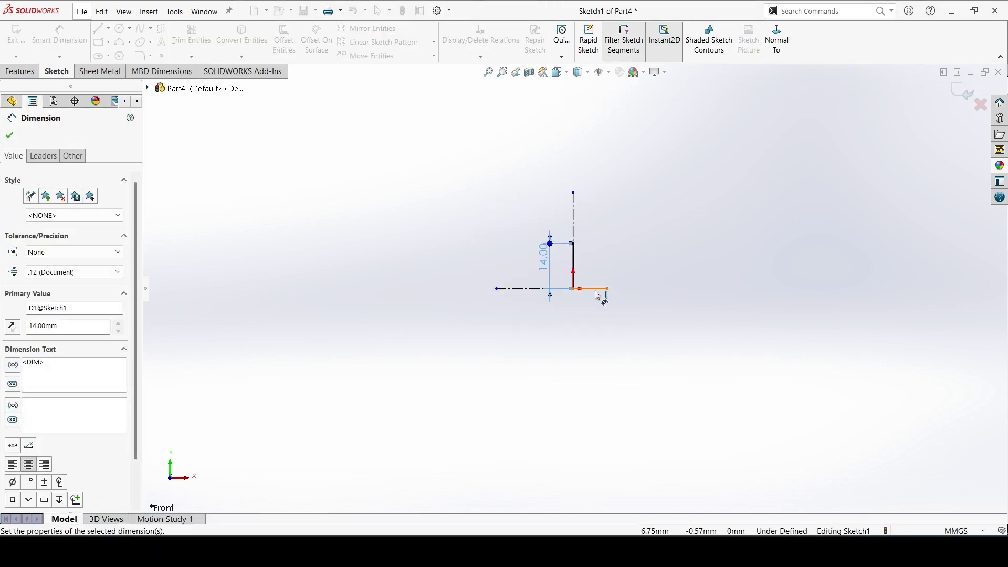
pyautogui.click(602, 289)
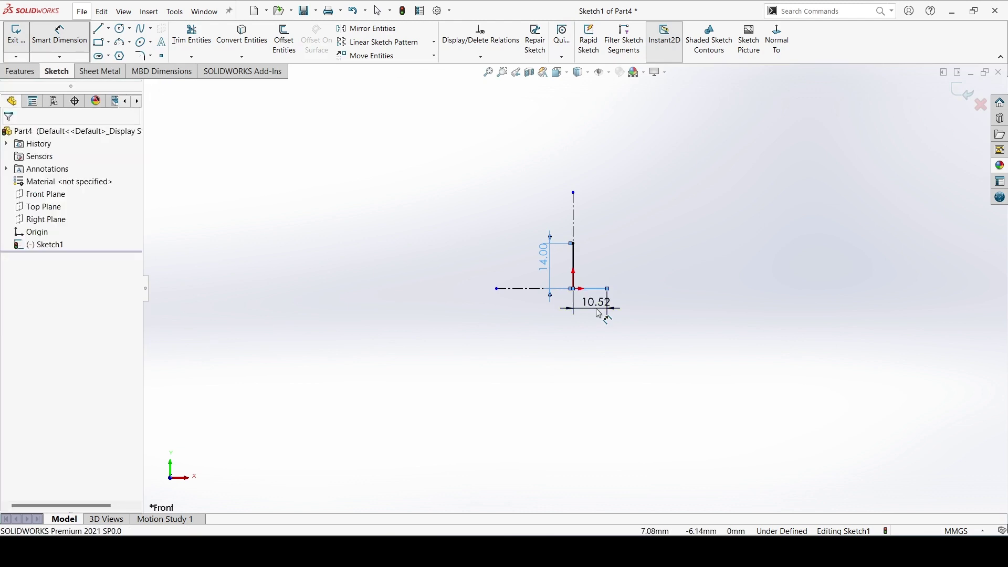
pyautogui.click(599, 313)
pyautogui.write('10')
pyautogui.press('Return')
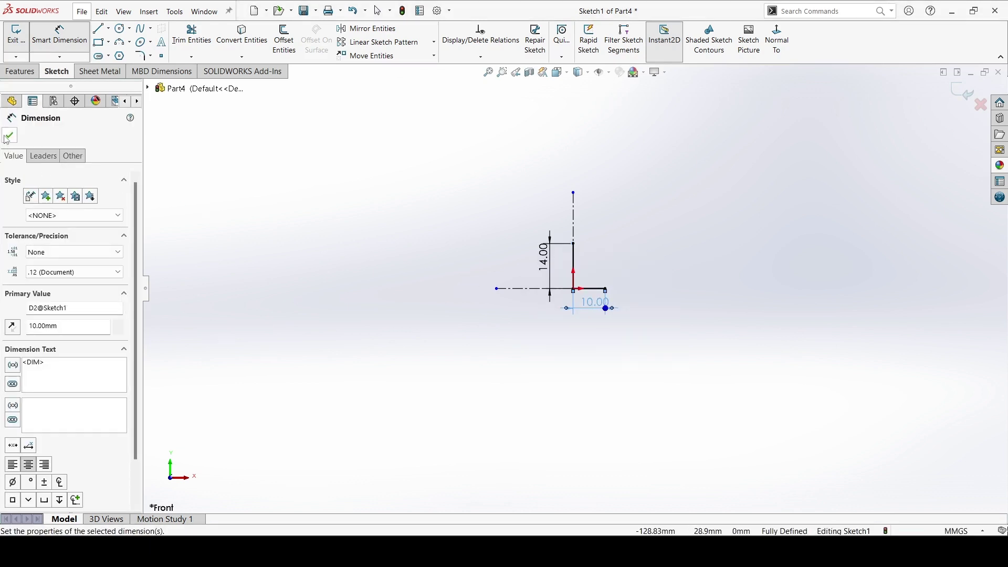
pyautogui.click(9, 136)
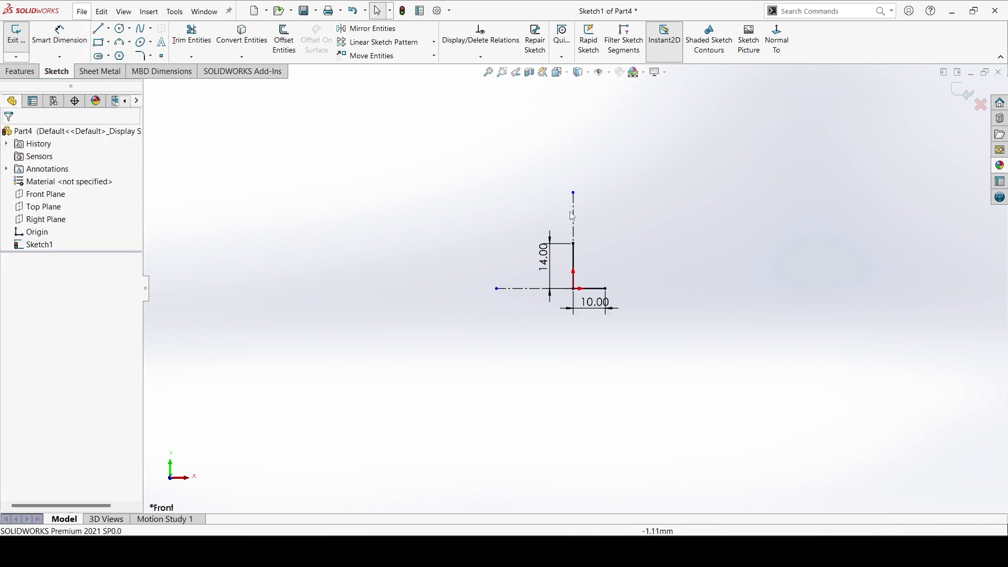
# Step: Dimension the vertical centerline's height to 39
pyautogui.click(71, 42)
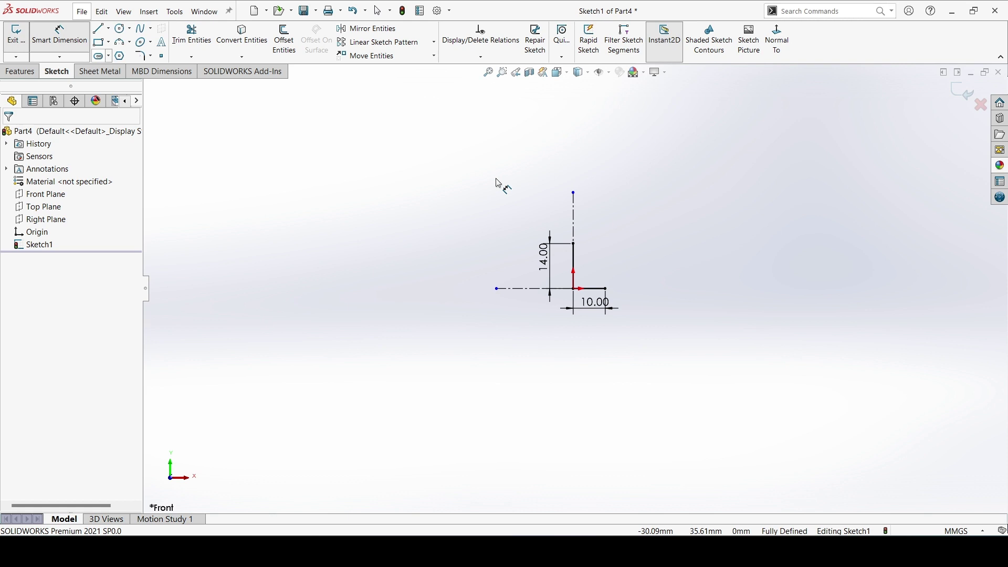
pyautogui.click(573, 226)
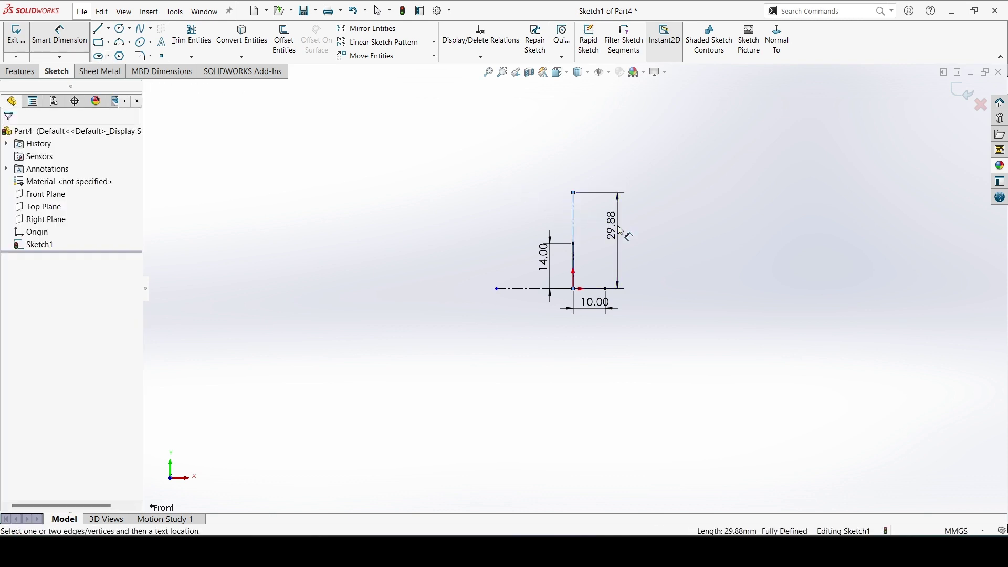
pyautogui.click(621, 231)
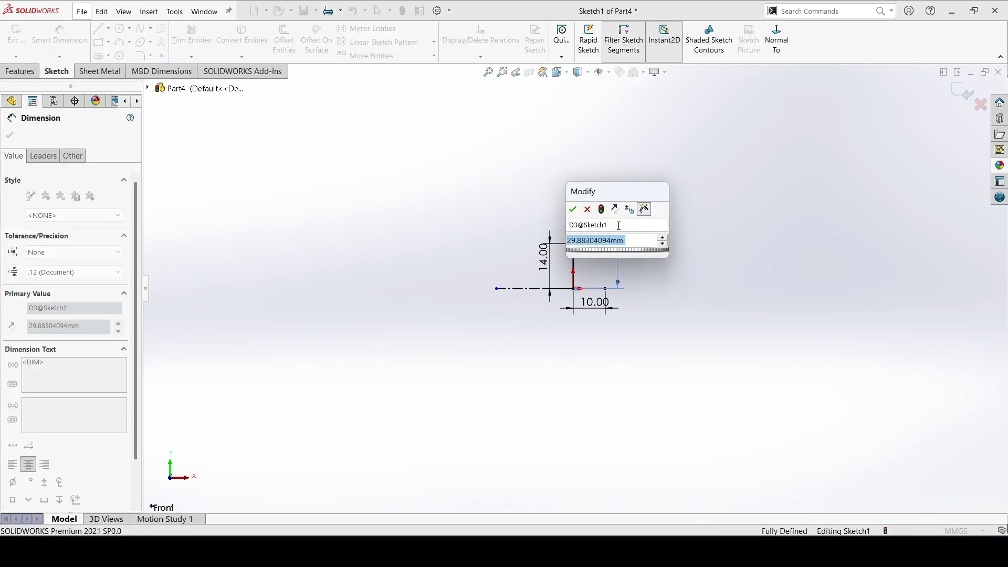
pyautogui.write('39')
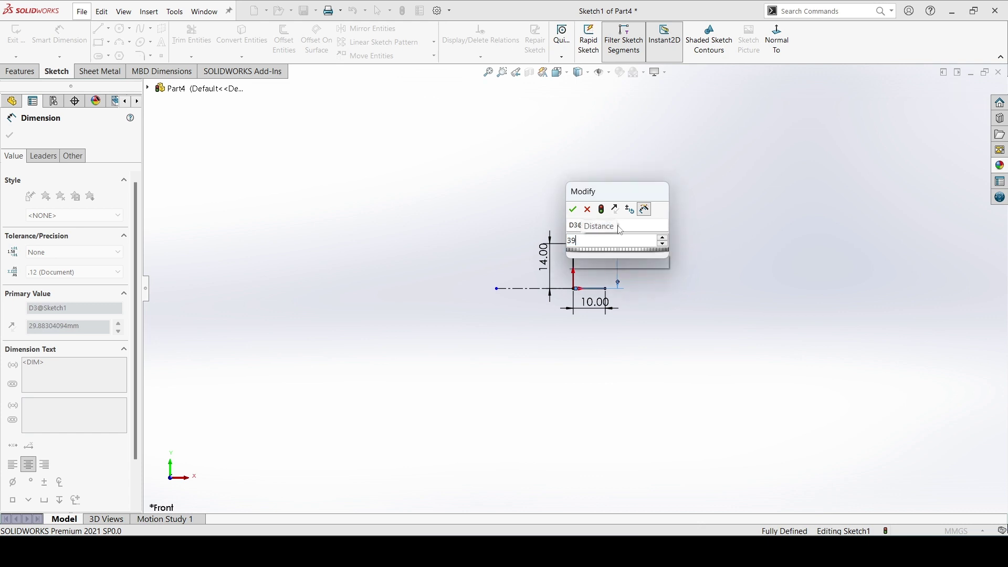
pyautogui.press('Return')
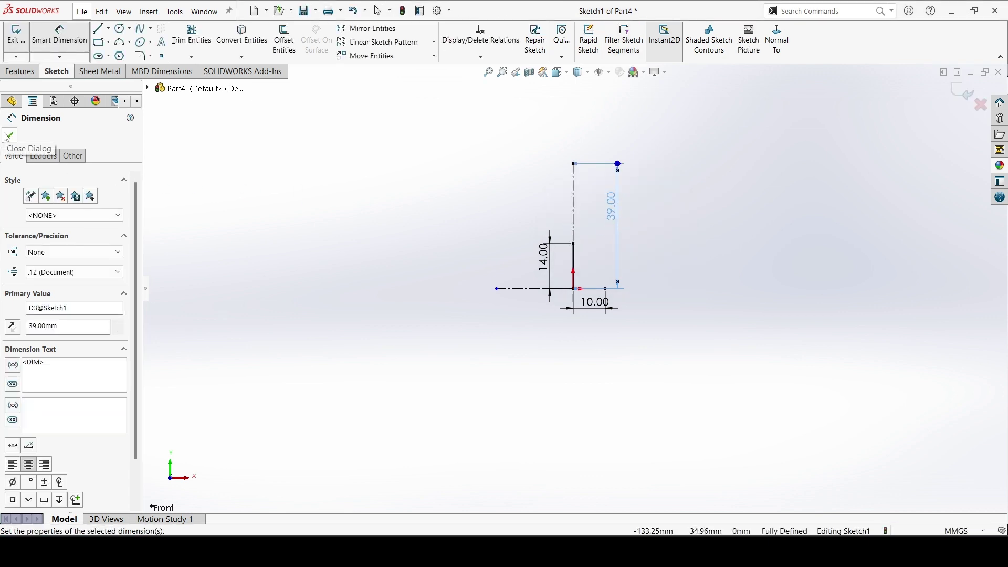
pyautogui.click(7, 135)
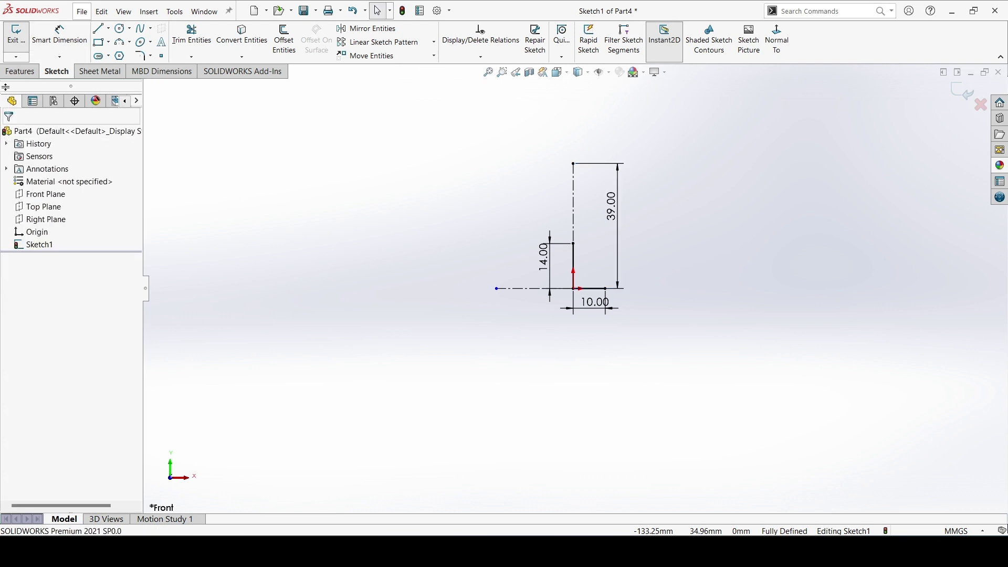
# Step: Draw a horizontal line right from the top of the centerline
pyautogui.click(102, 32)
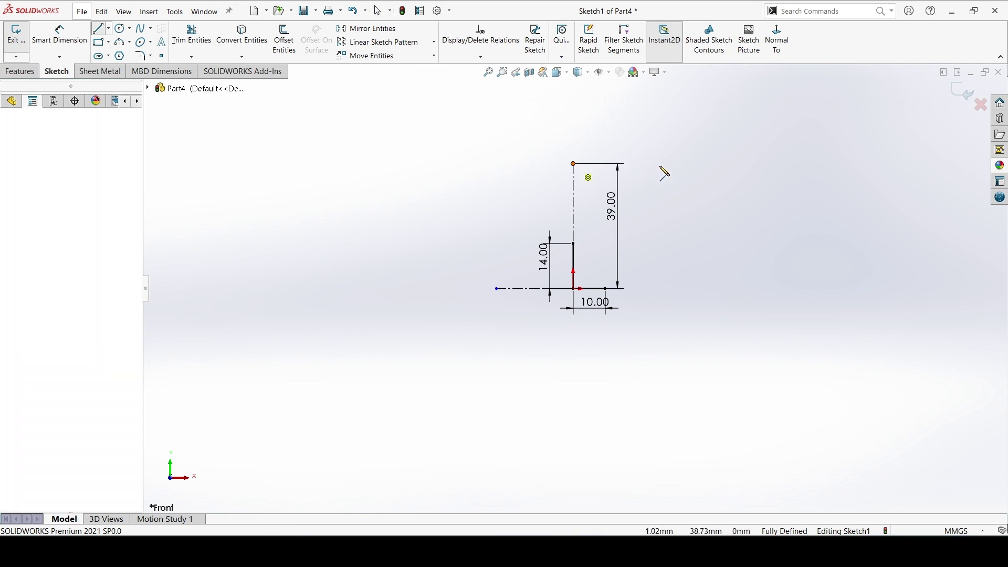
pyautogui.click(621, 164)
pyautogui.click(672, 149)
pyautogui.rightClick(673, 150)
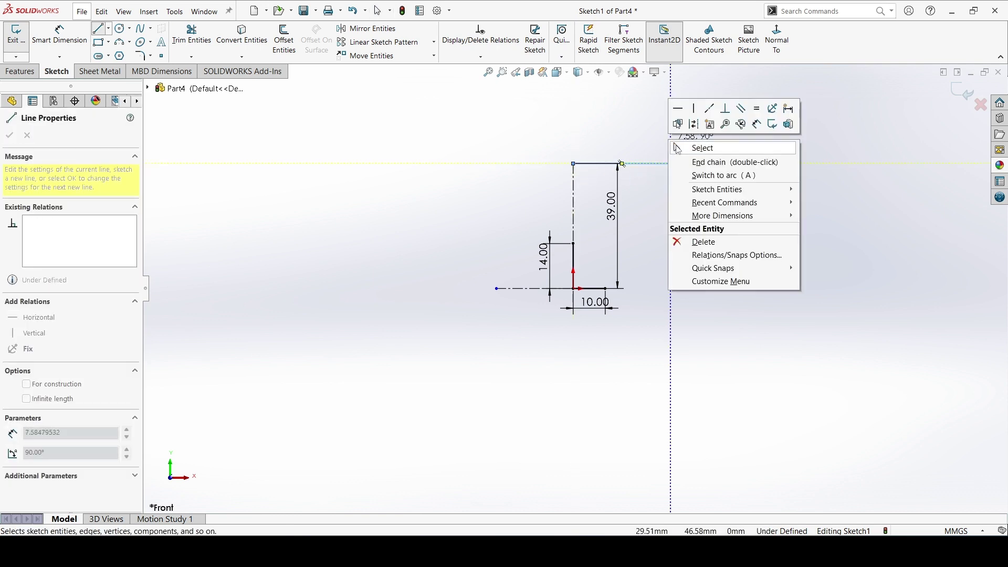
pyautogui.click(721, 161)
pyautogui.press('Escape')
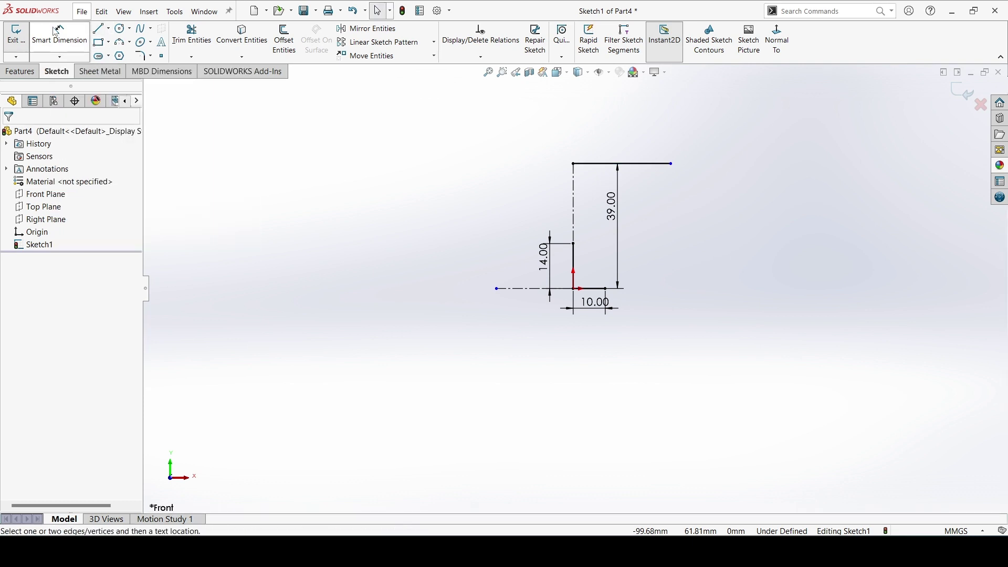
# Step: Dimension the top horizontal line to 13
pyautogui.click(56, 32)
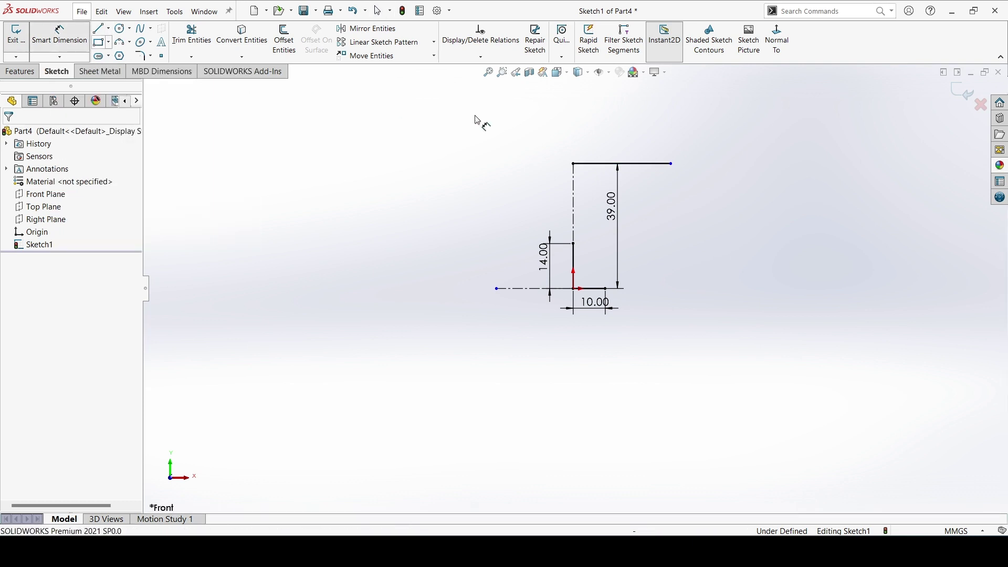
pyautogui.click(604, 164)
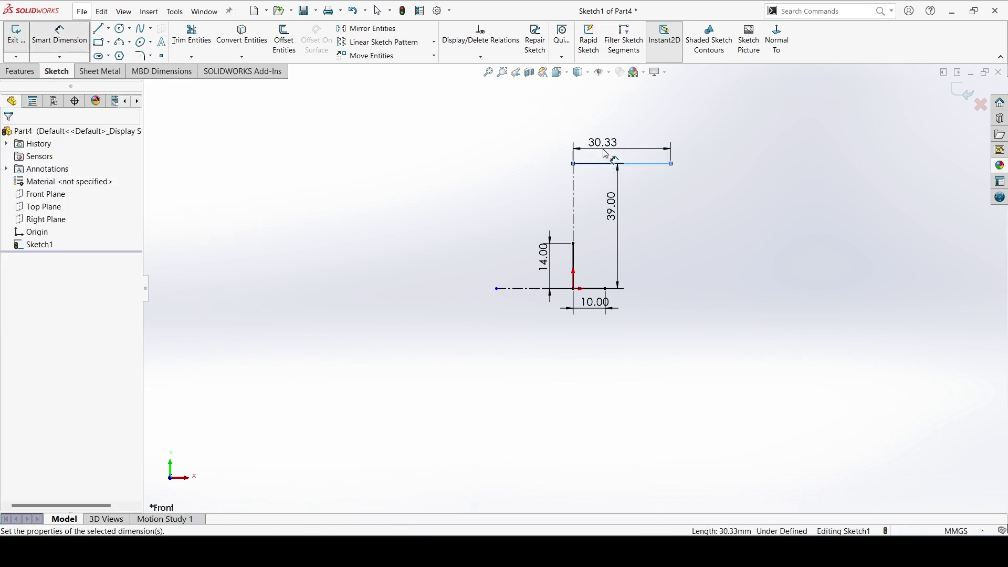
pyautogui.click(599, 153)
pyautogui.write('13')
pyautogui.press('Return')
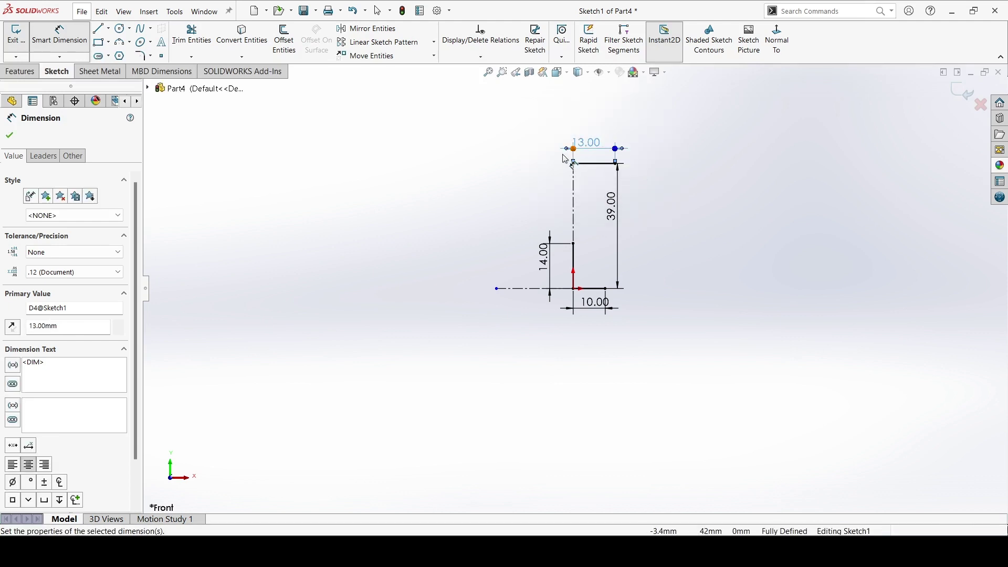
pyautogui.click(9, 138)
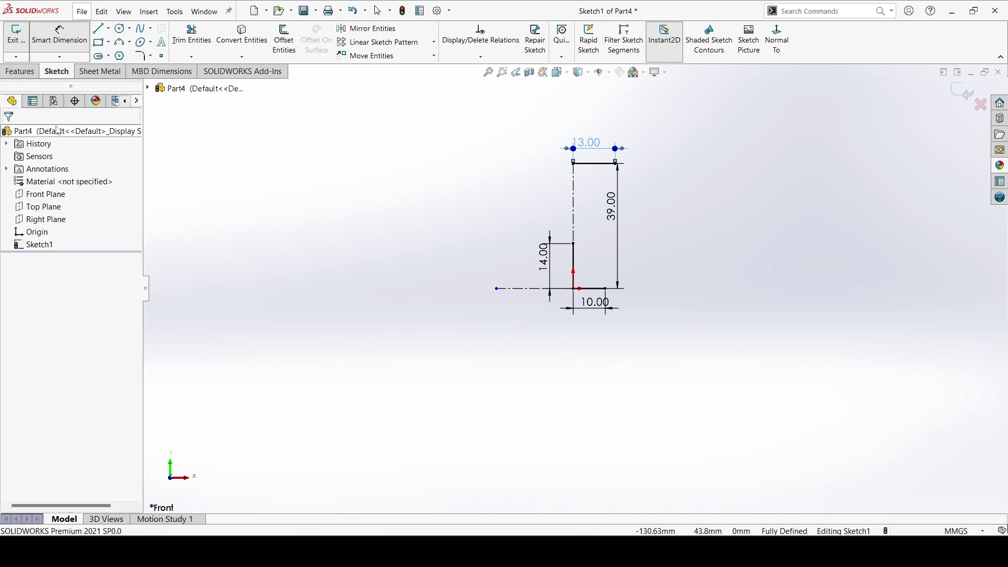
# Step: Draw a 3-point arc from the top-right corner down to the stem line's top
pyautogui.click(130, 43)
pyautogui.click(141, 81)
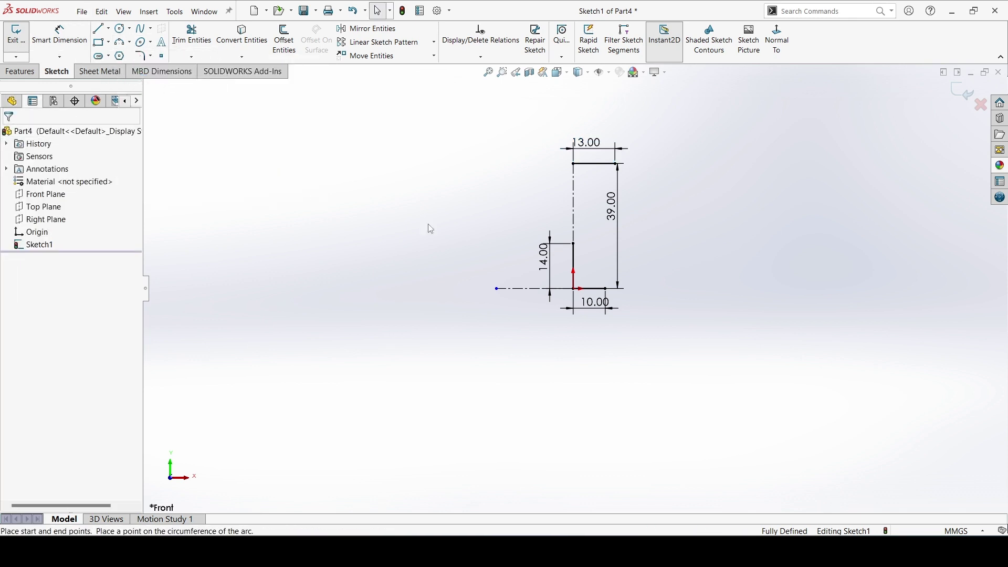
pyautogui.click(619, 165)
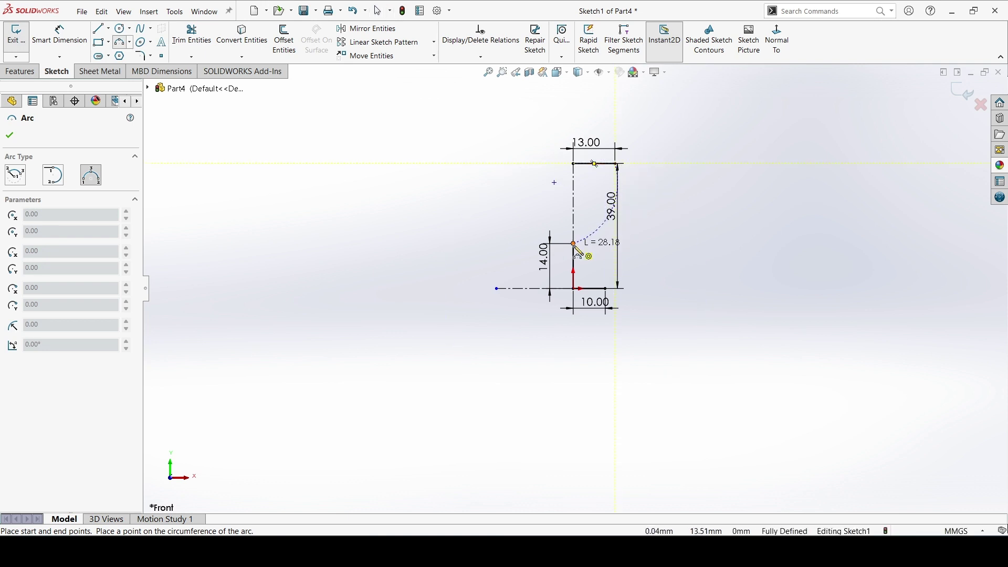
pyautogui.click(574, 244)
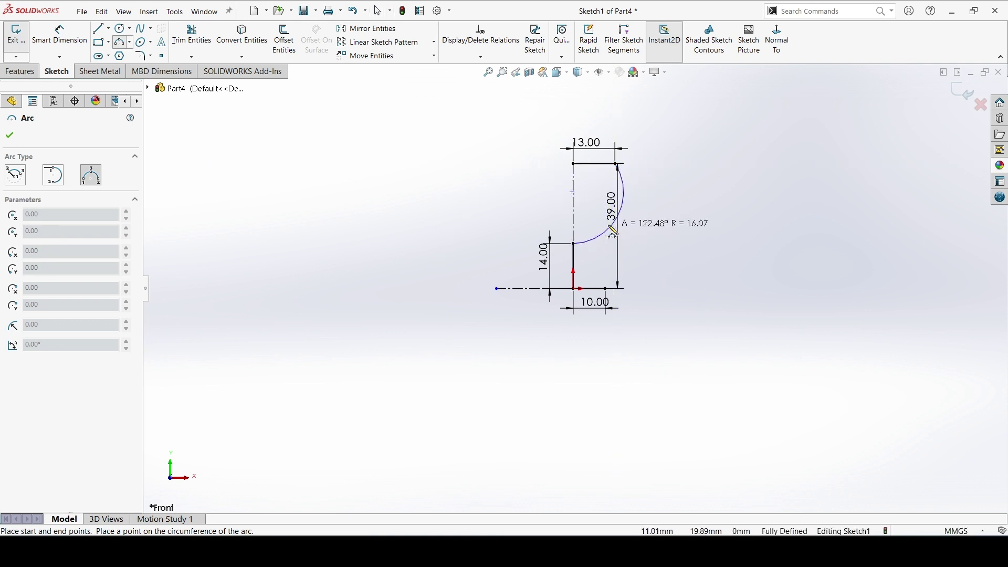
pyautogui.click(610, 231)
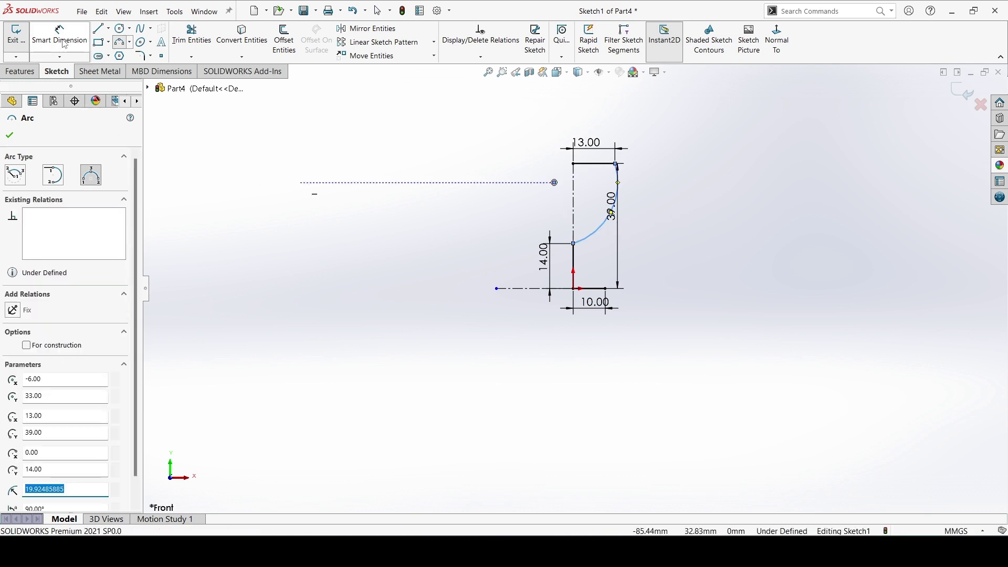
pyautogui.press('d')
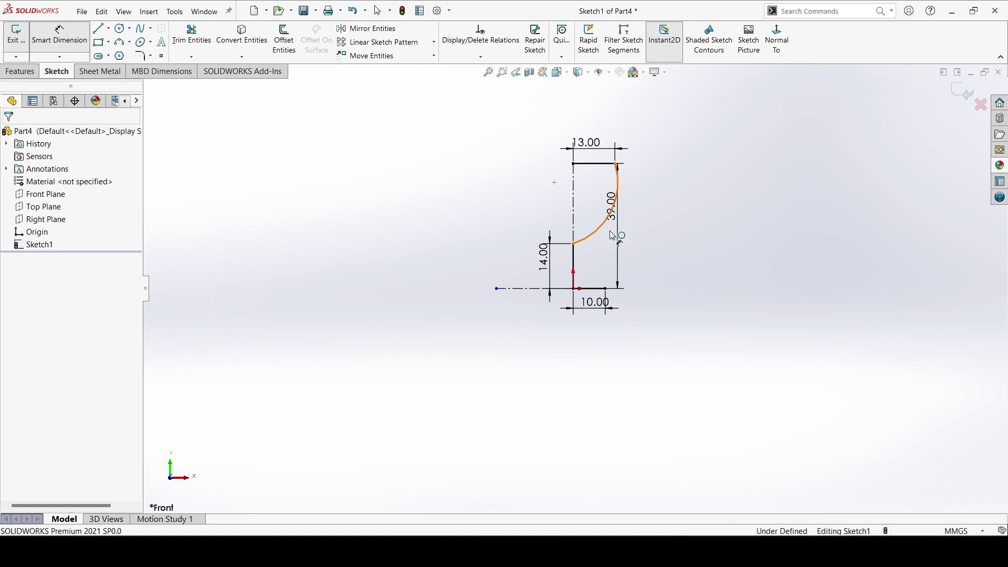
# Step: Set the arc's radius dimension to 18 mm
pyautogui.click(599, 233)
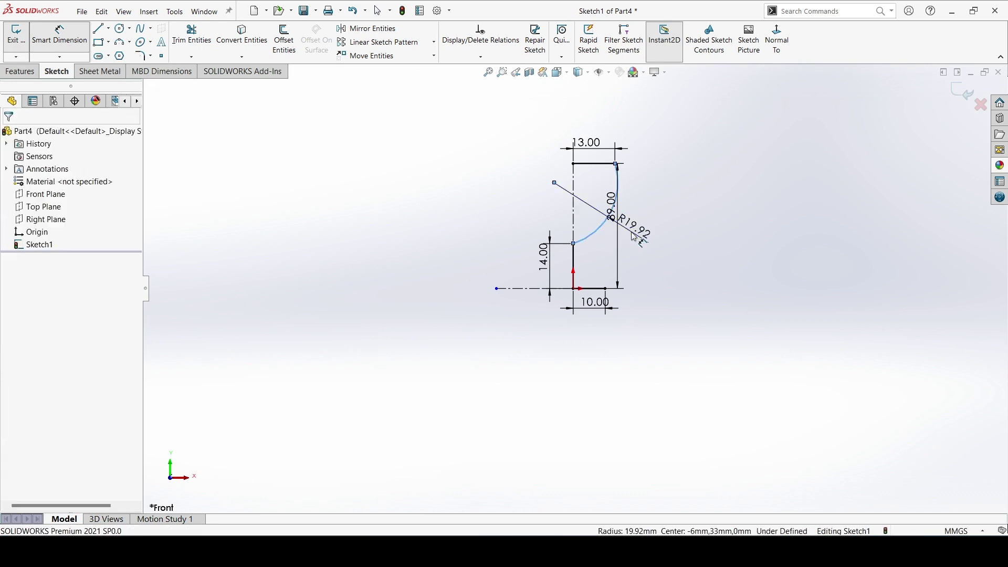
pyautogui.click(634, 236)
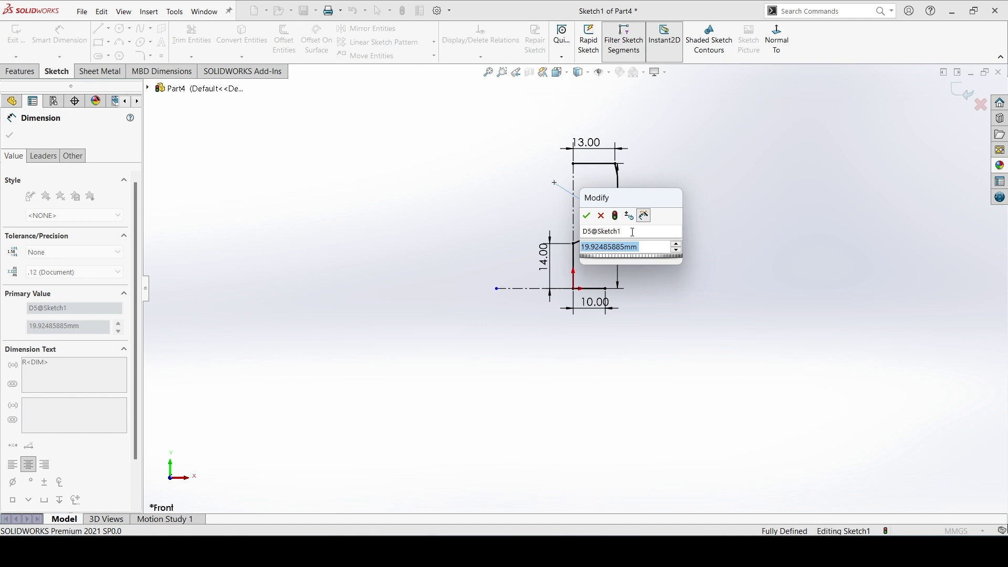
pyautogui.write('18')
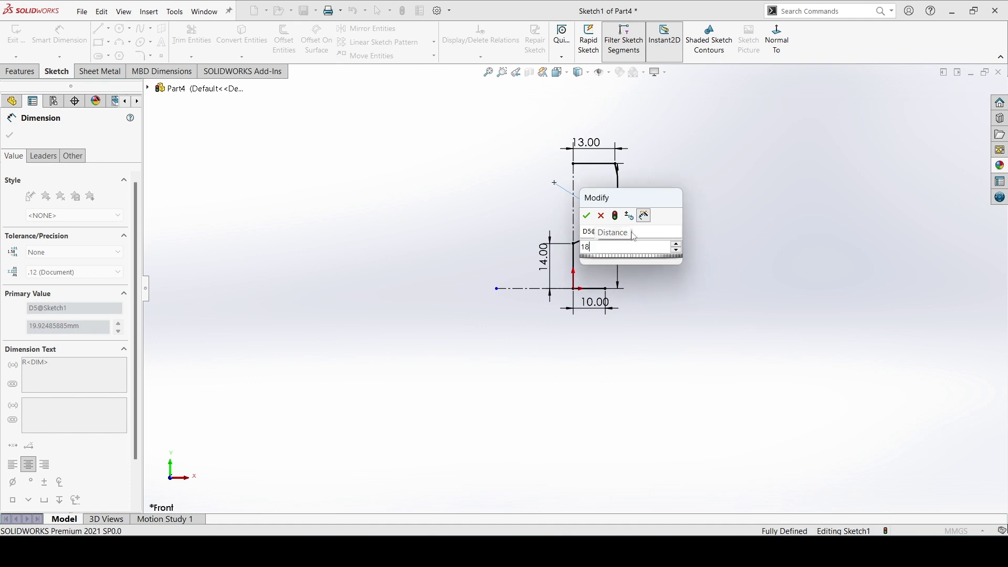
pyautogui.press('Return')
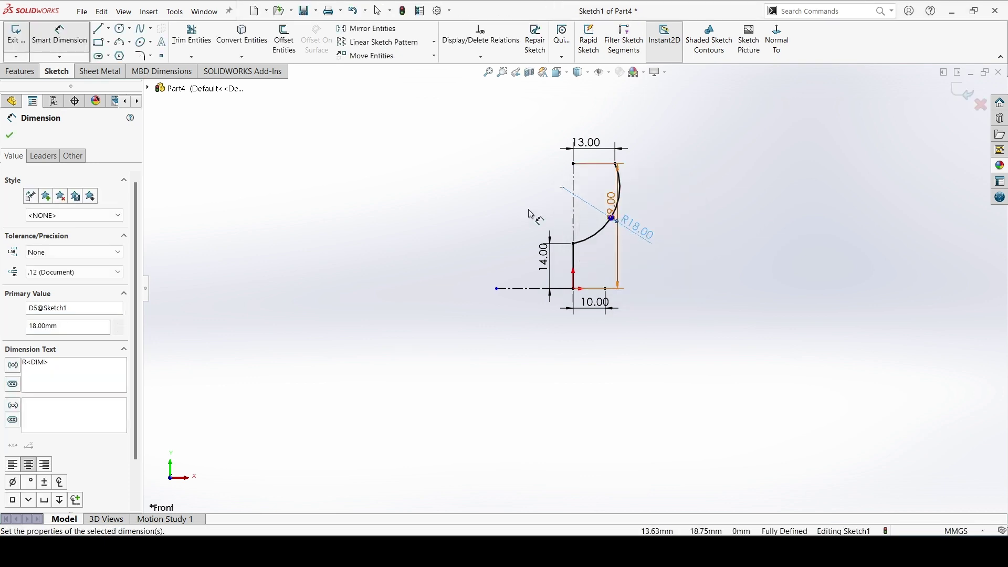
pyautogui.click(9, 136)
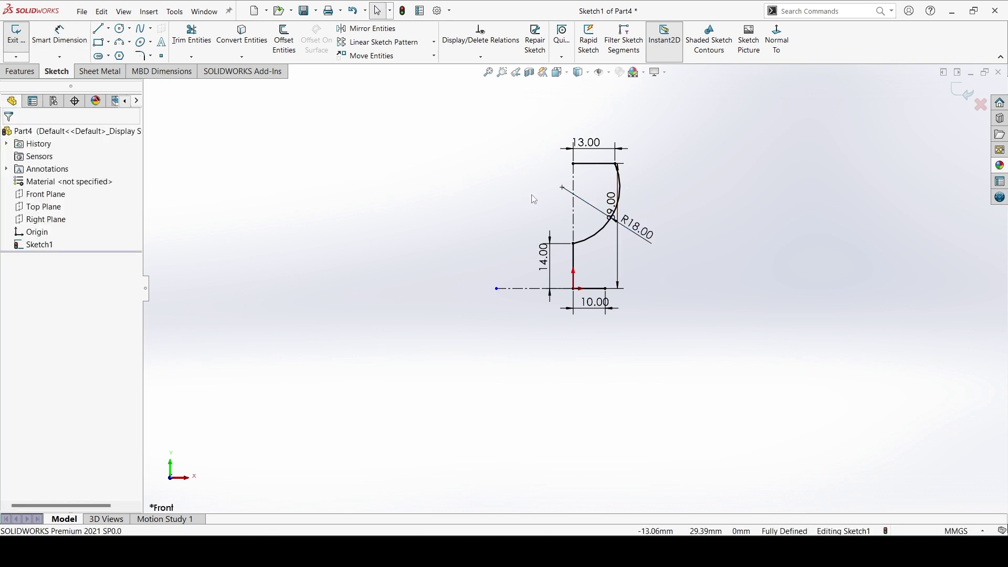
# Step: Offset the line-and-arc chain 1.00 mm to one side, reversed, not bi-directional
pyautogui.click(284, 52)
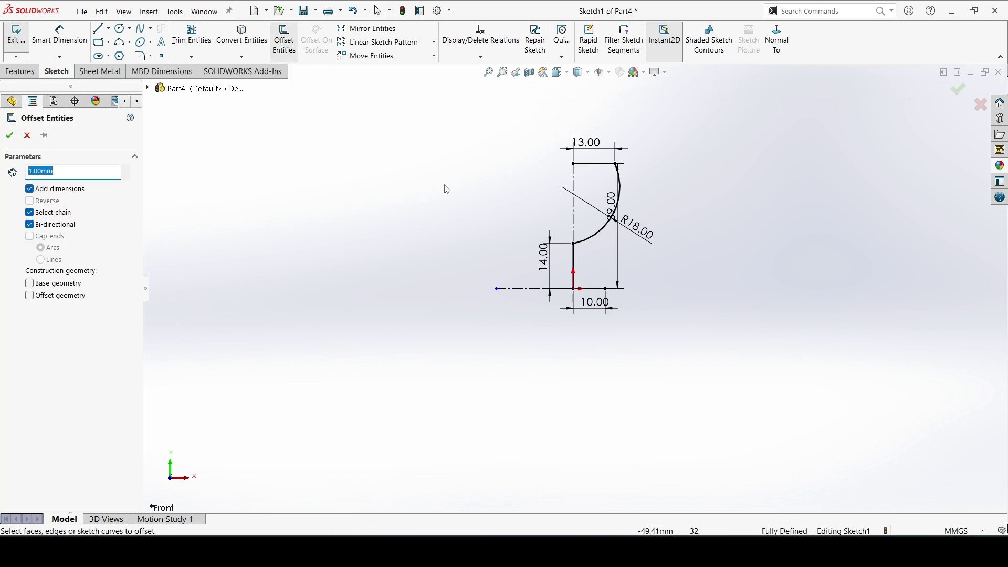
pyautogui.click(625, 191)
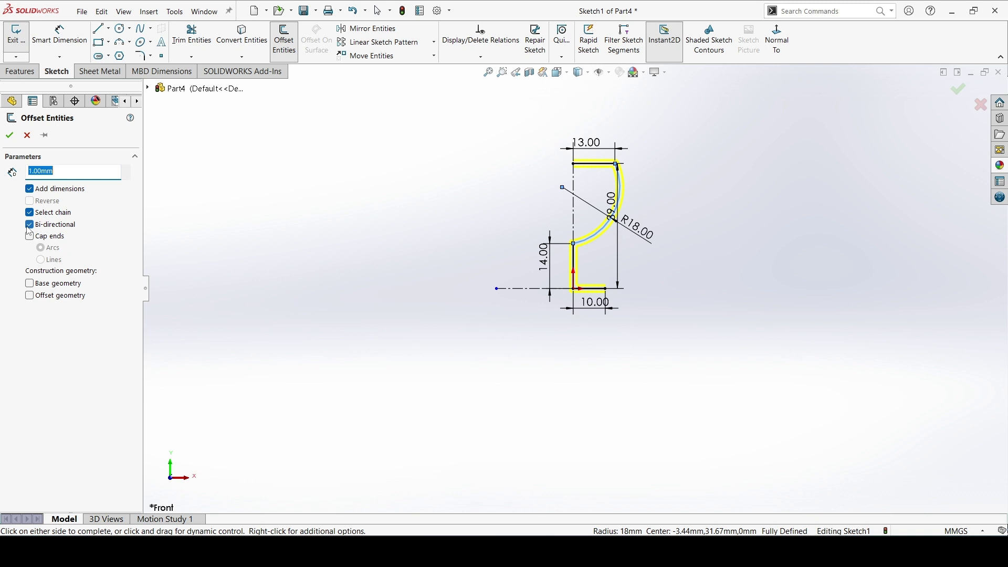
pyautogui.click(29, 225)
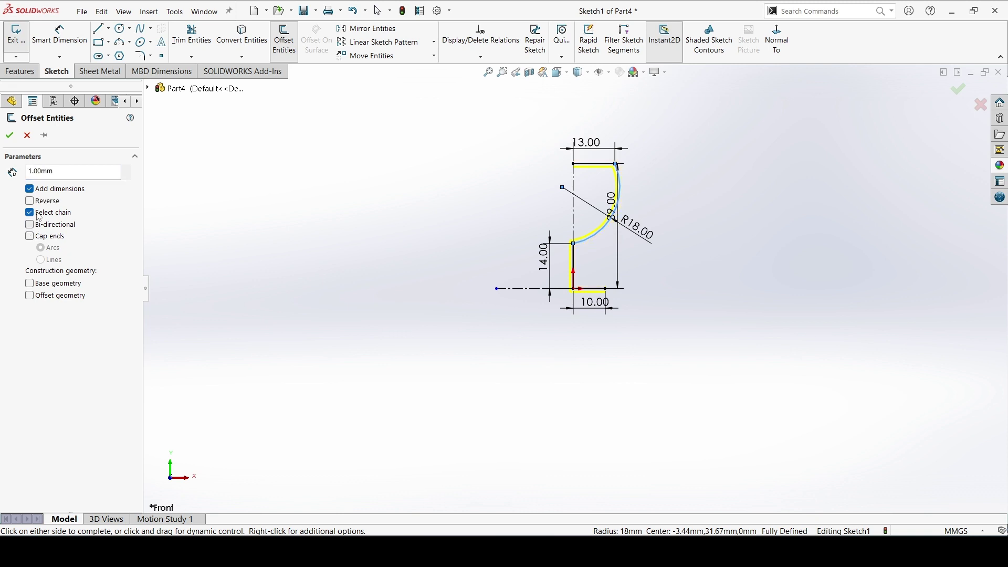
pyautogui.click(30, 204)
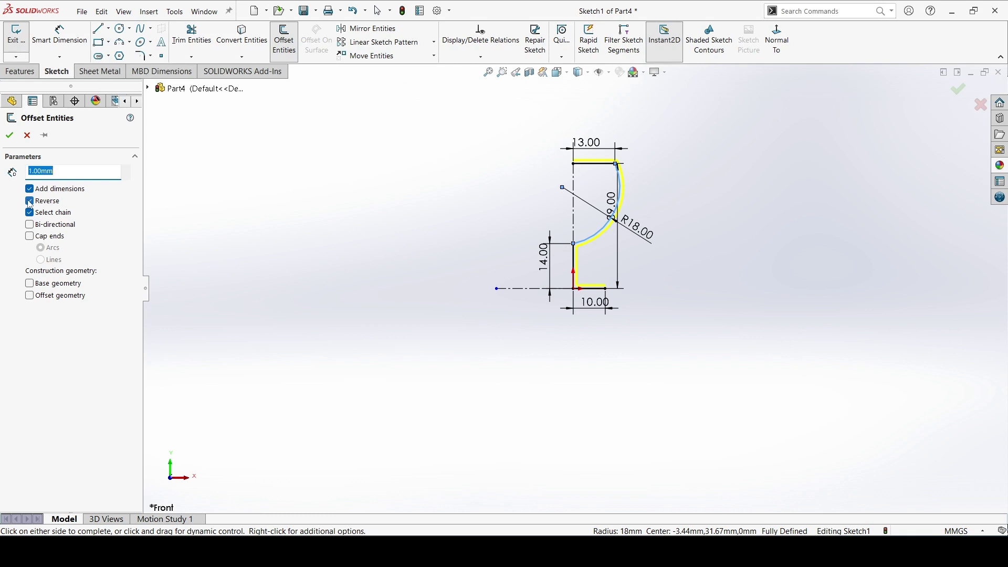
pyautogui.click(10, 135)
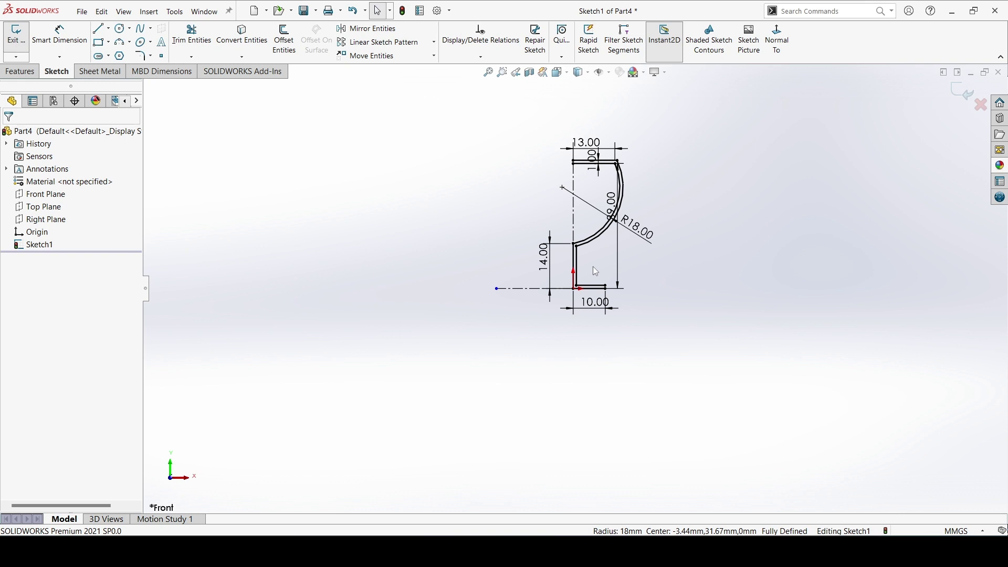
# Step: Delete the extra top offset line and its dimension
pyautogui.scroll(-2, 596, 272)
pyautogui.scroll(1, 595, 269)
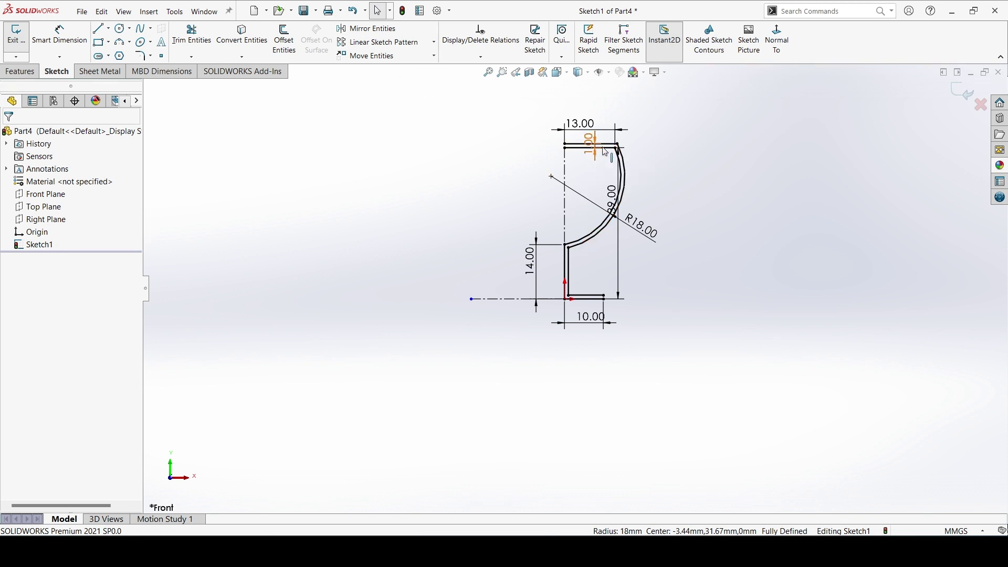
pyautogui.click(575, 152)
pyautogui.press('Delete')
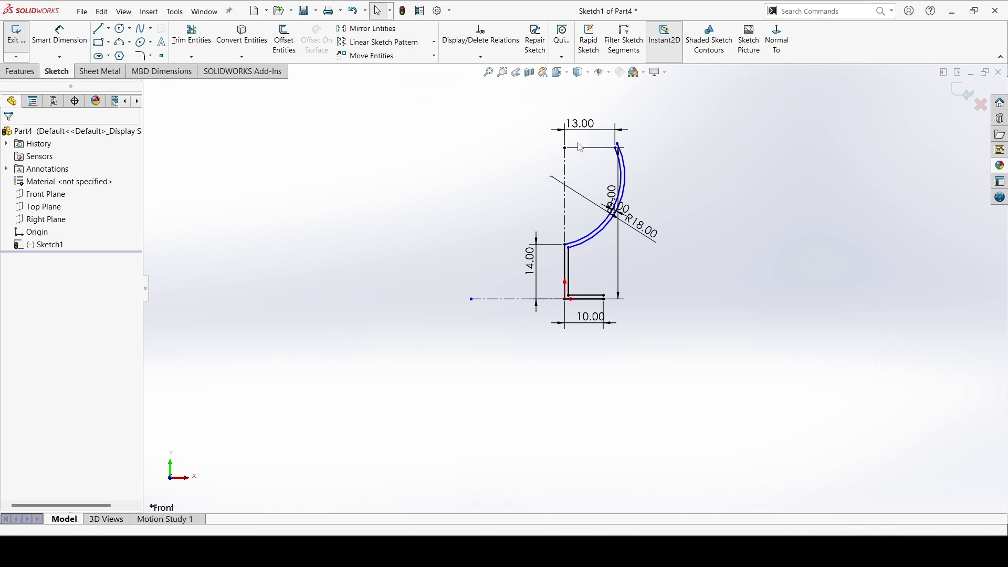
# Step: Trim off the outer arc's protruding tip
pyautogui.scroll(-2, 609, 178)
pyautogui.scroll(-1, 637, 207)
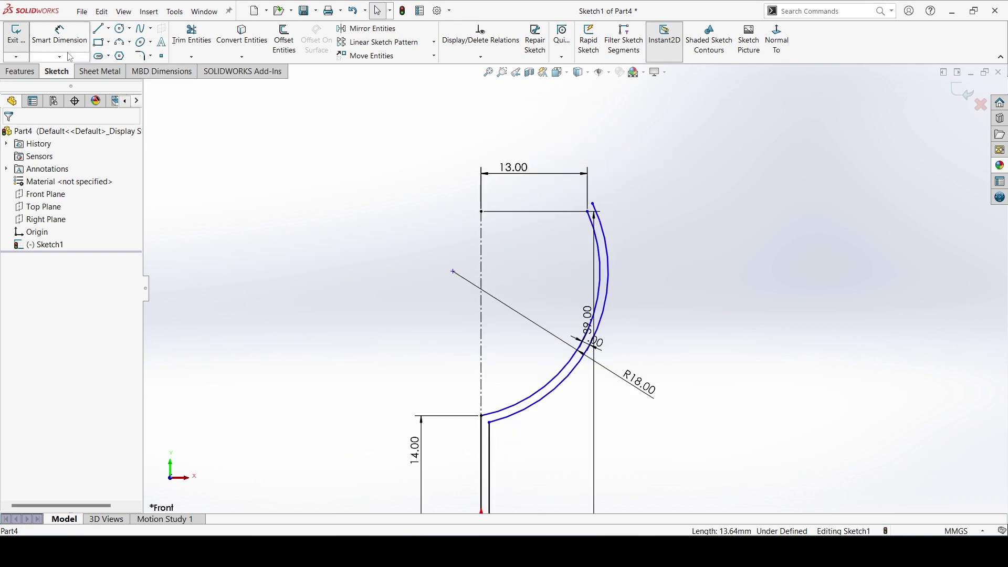
pyautogui.click(98, 27)
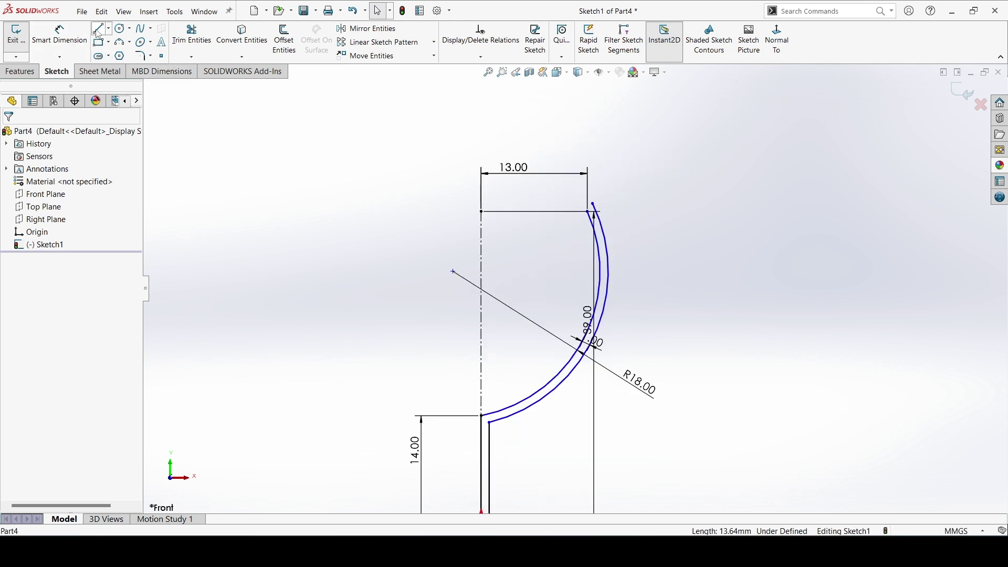
pyautogui.click(589, 212)
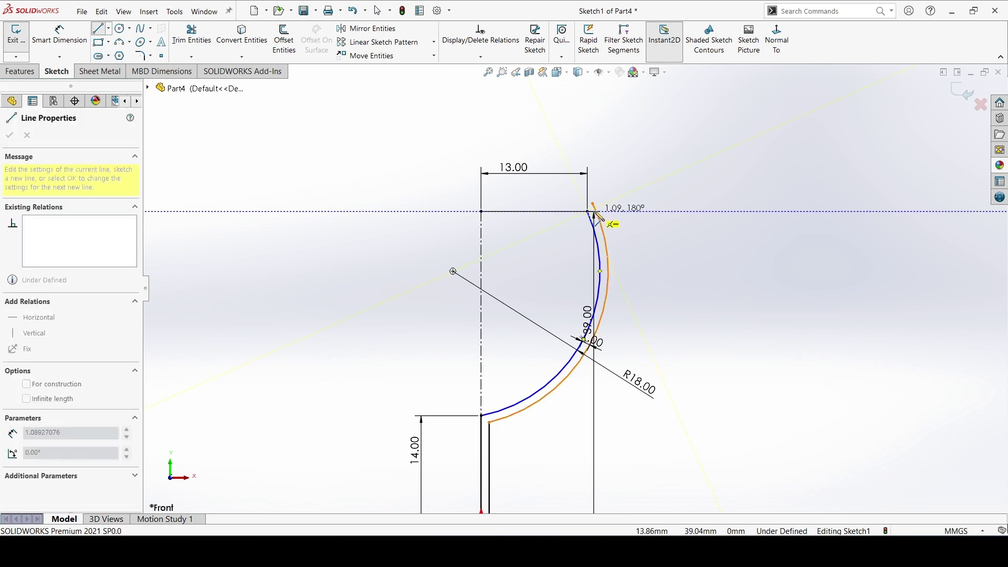
pyautogui.rightClick(610, 181)
pyautogui.click(641, 195)
pyautogui.press('Escape')
pyautogui.click(192, 39)
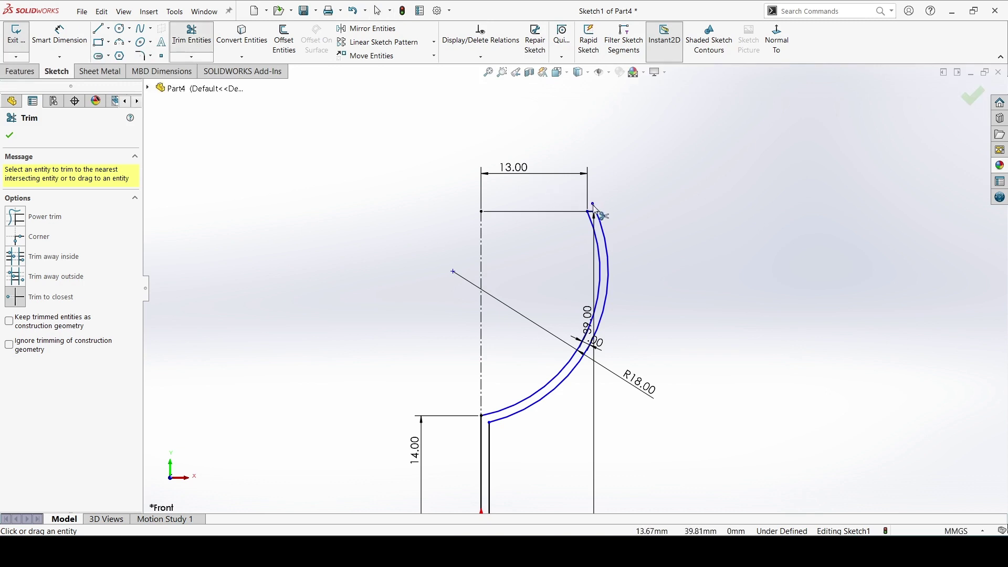
pyautogui.click(594, 206)
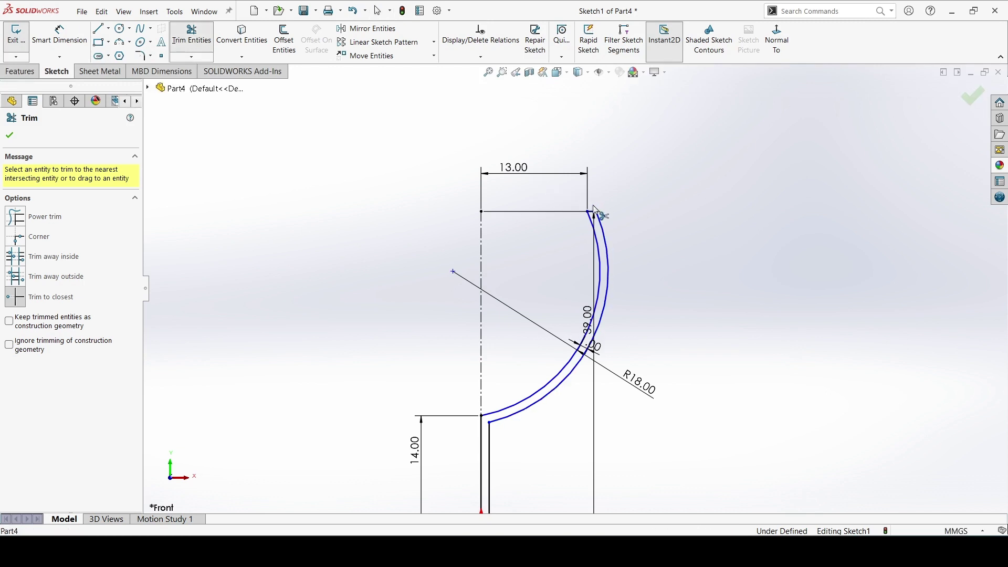
pyautogui.click(9, 135)
# Step: Round the stem-to-base corner with an R8.00 sketch fillet
pyautogui.press('z')
pyautogui.press('z')
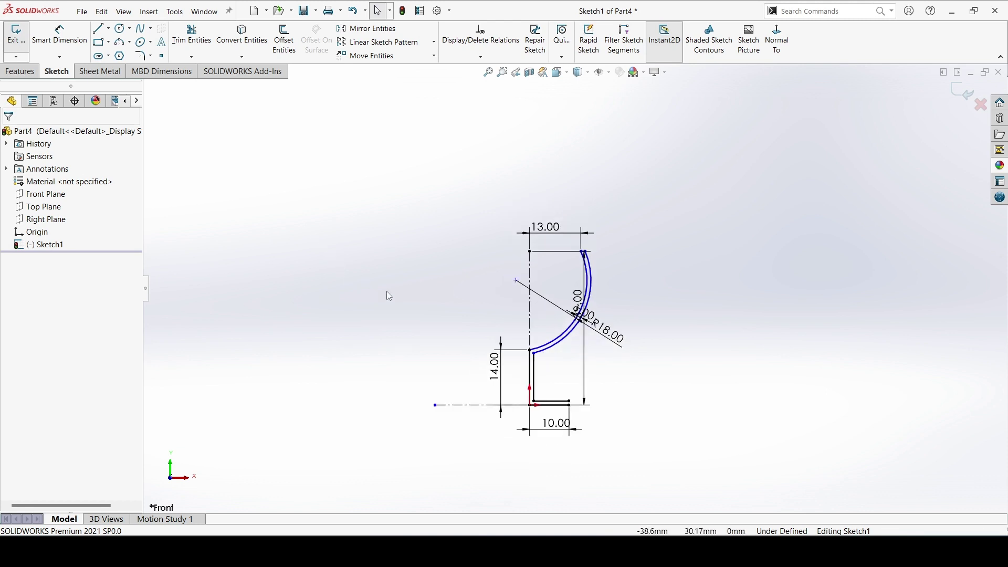
pyautogui.scroll(-3, 534, 370)
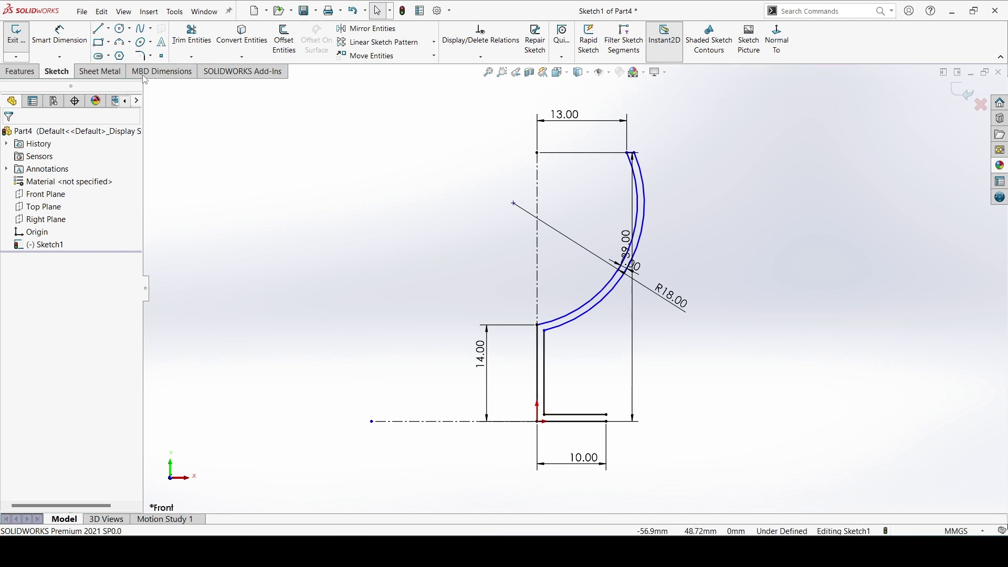
pyautogui.click(143, 55)
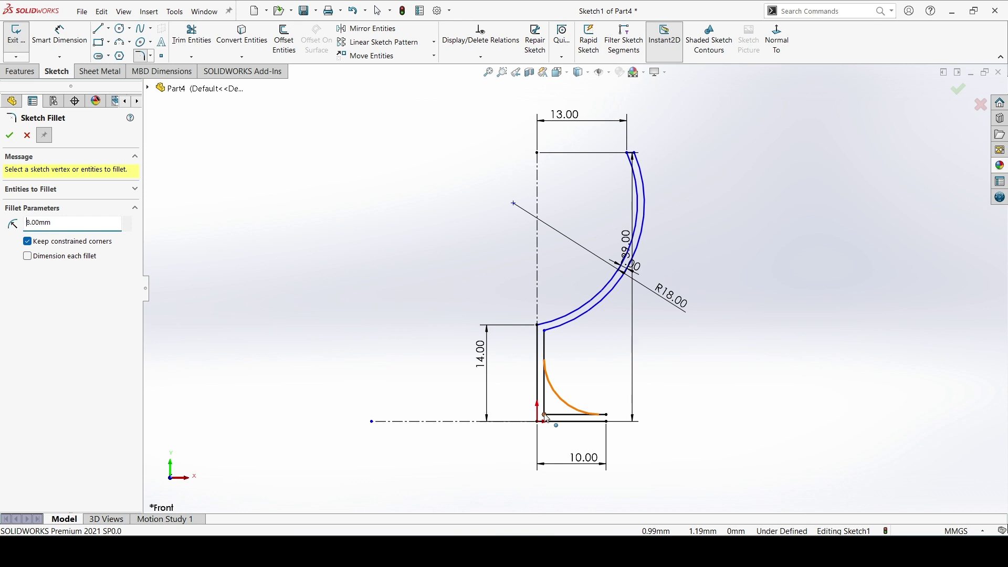
pyautogui.click(546, 416)
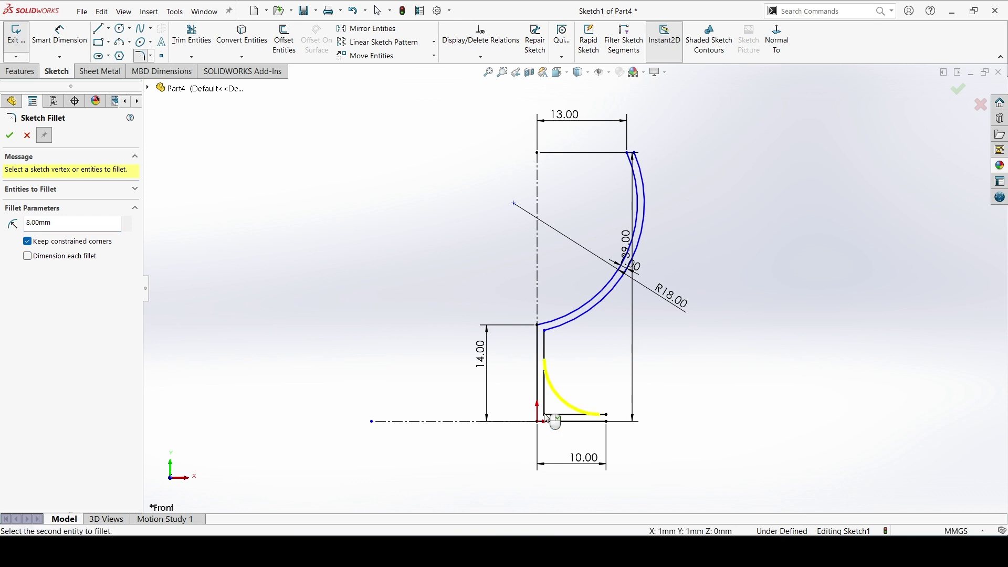
pyautogui.click(8, 137)
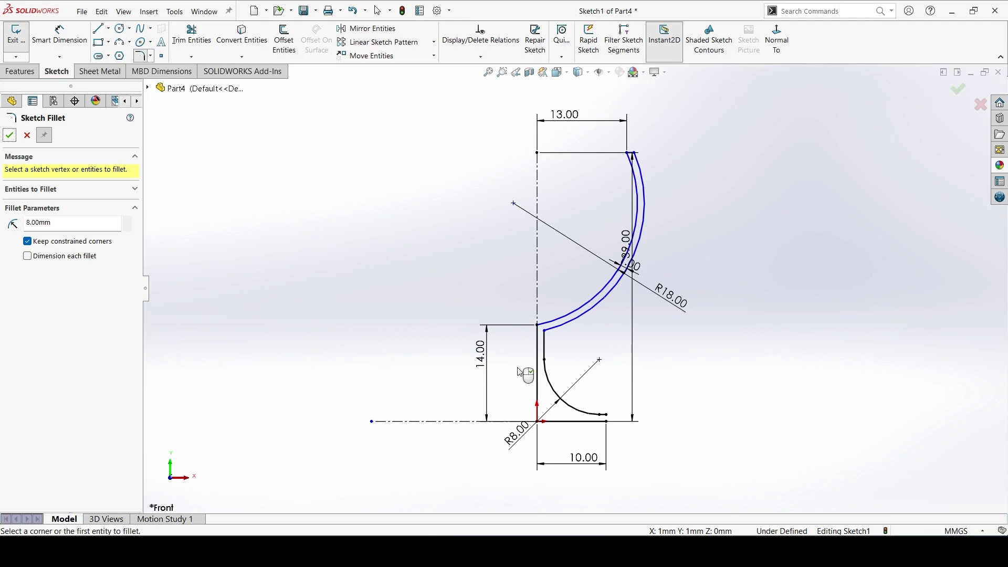
# Step: Draw a short vertical line from the offset end down to the base line
pyautogui.click(102, 31)
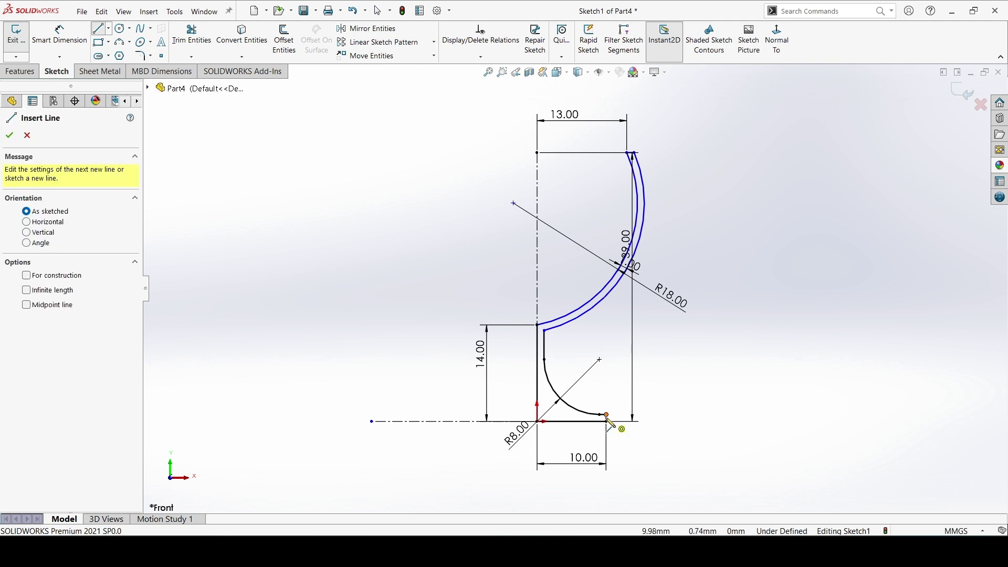
pyautogui.moveTo(607, 416); pyautogui.dragTo(607, 421)
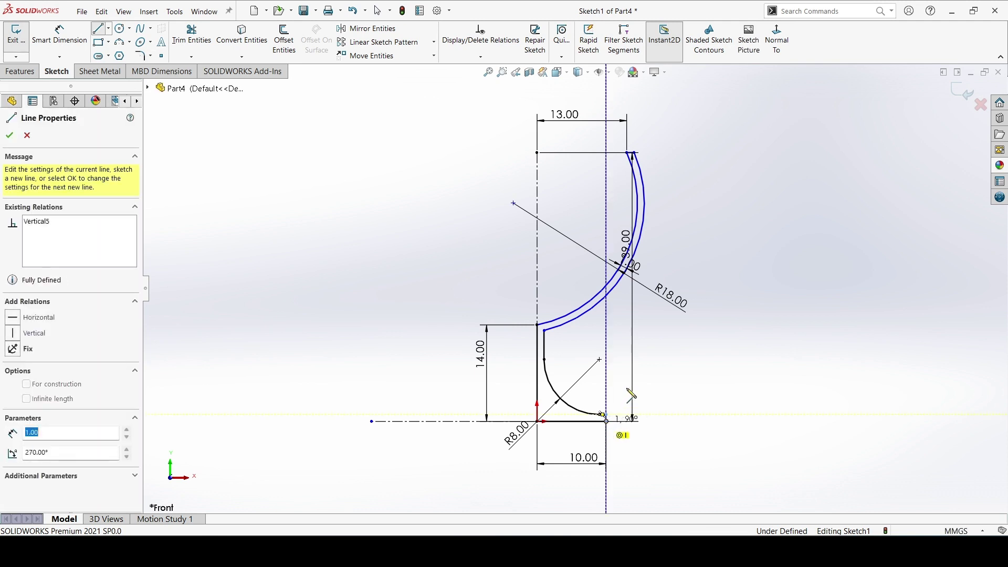
pyautogui.press('s')
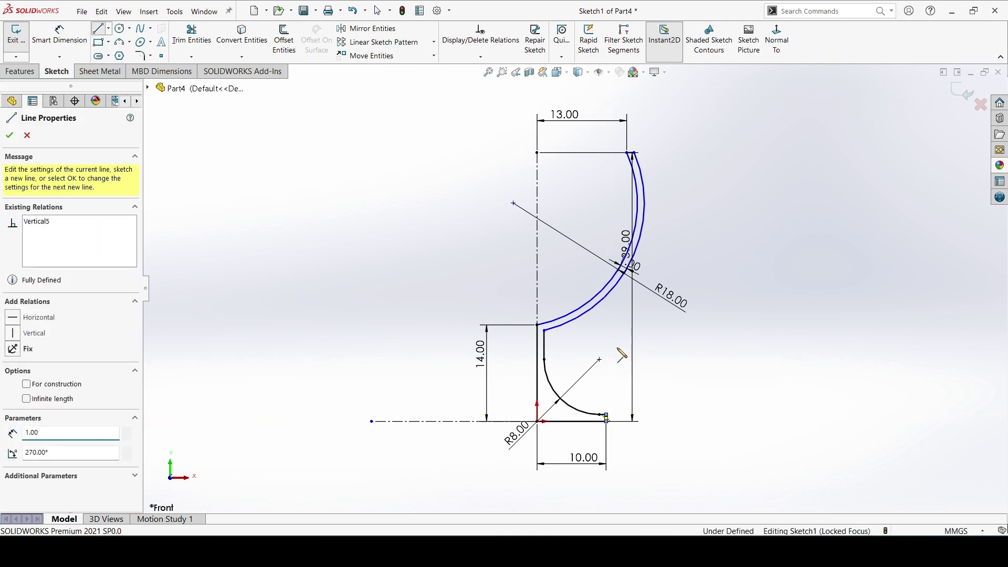
pyautogui.rightClick(618, 349)
pyautogui.click(627, 355)
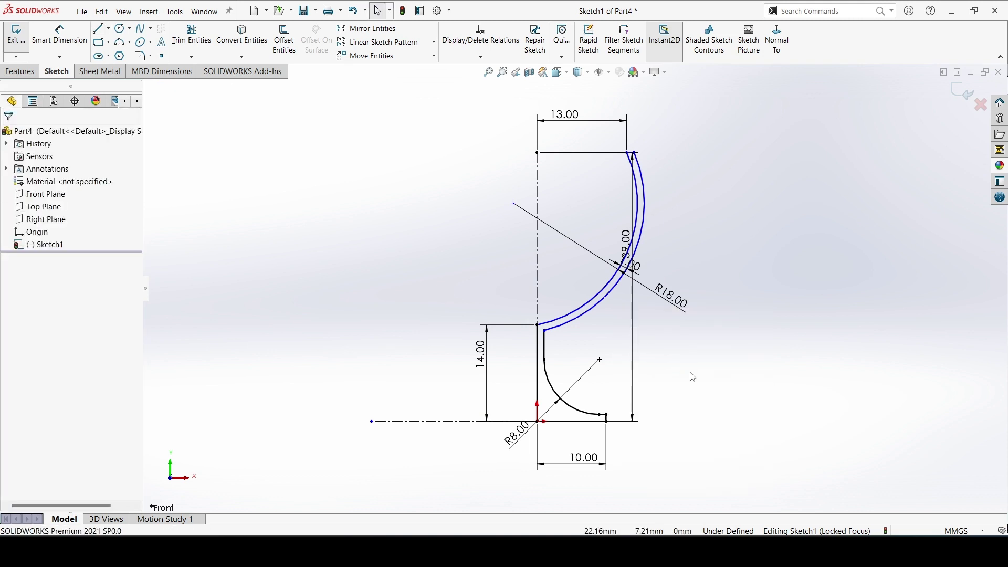
pyautogui.click(14, 70)
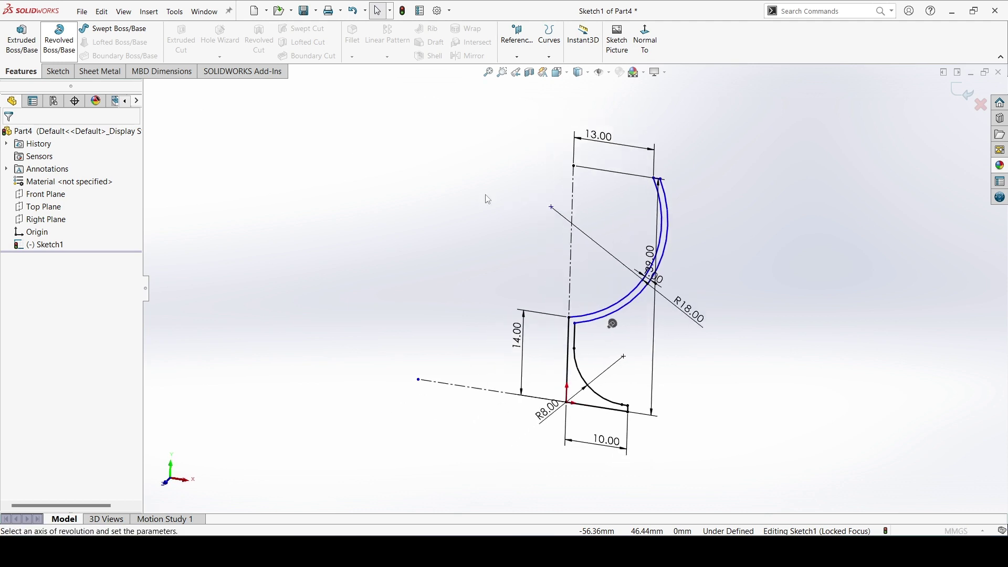
# Step: Revolve the profile 360° about the vertical centerline and orbit to inspect the goblet
pyautogui.click(581, 257)
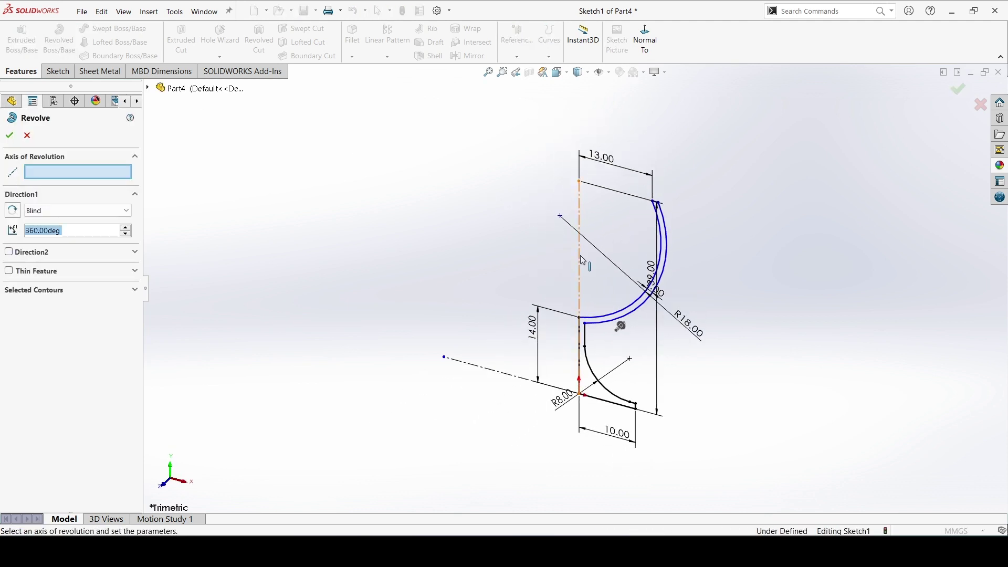
pyautogui.click(10, 137)
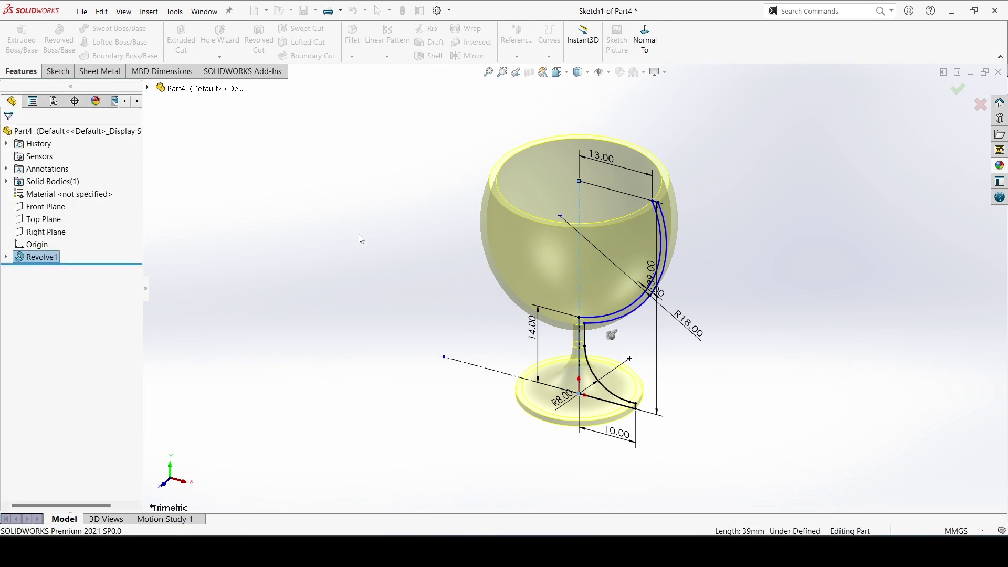
pyautogui.moveTo(362, 230)
pyautogui.mouseDown(button='middle')
pyautogui.moveTo(408, 156)
pyautogui.moveTo(408, 224)
pyautogui.moveTo(387, 198)
pyautogui.mouseUp(button='middle')
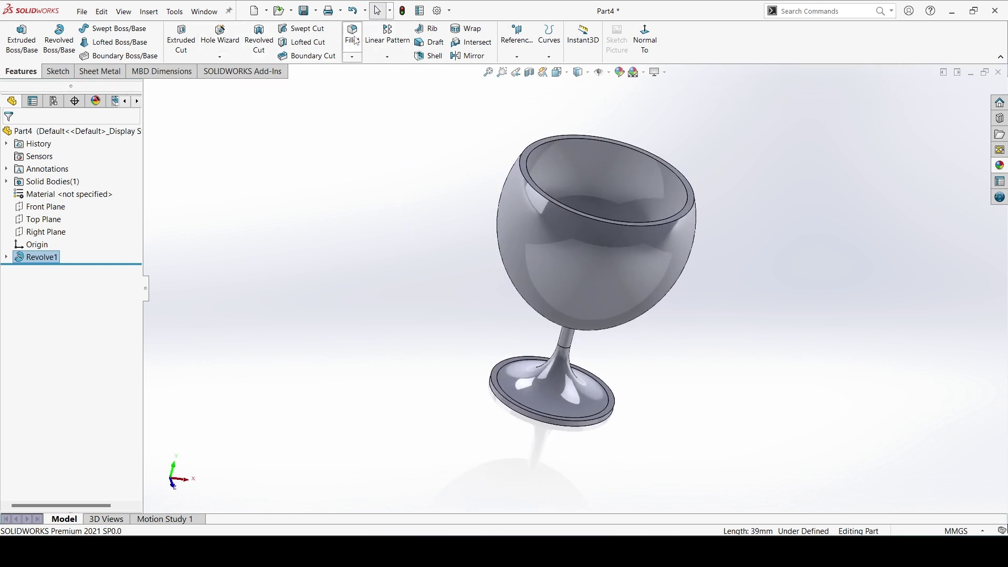
# Step: Fillet the base rim edge with an 8 mm radius
pyautogui.click(495, 391)
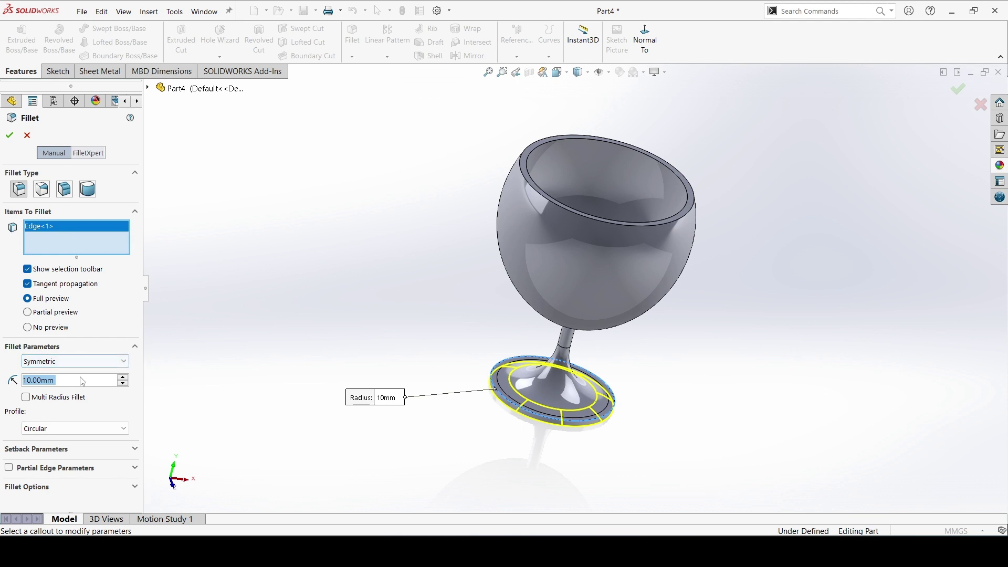
pyautogui.write('8')
pyautogui.press('Return')
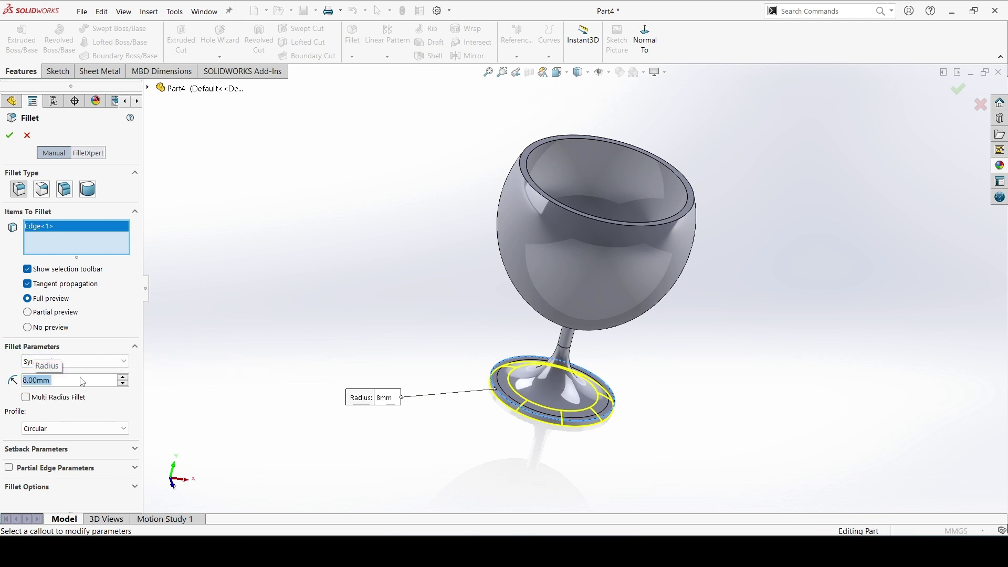
pyautogui.click(8, 137)
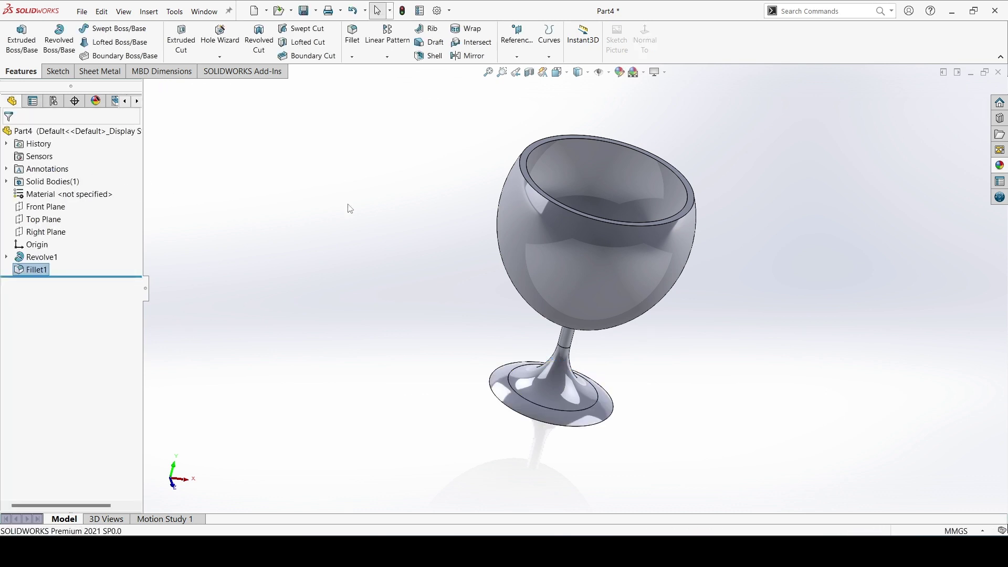
# Step: Apply the gloss blue appearance to the goblet's bowl face only
pyautogui.moveTo(351, 209)
pyautogui.mouseDown(button='middle')
pyautogui.moveTo(331, 218)
pyautogui.moveTo(355, 195)
pyautogui.moveTo(353, 205)
pyautogui.mouseUp(button='middle')
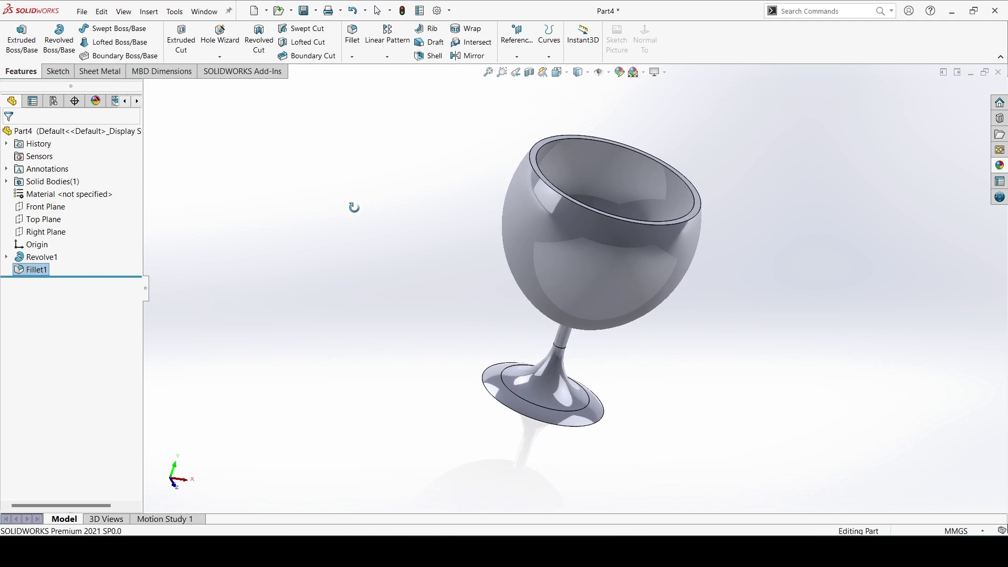
pyautogui.click(1000, 165)
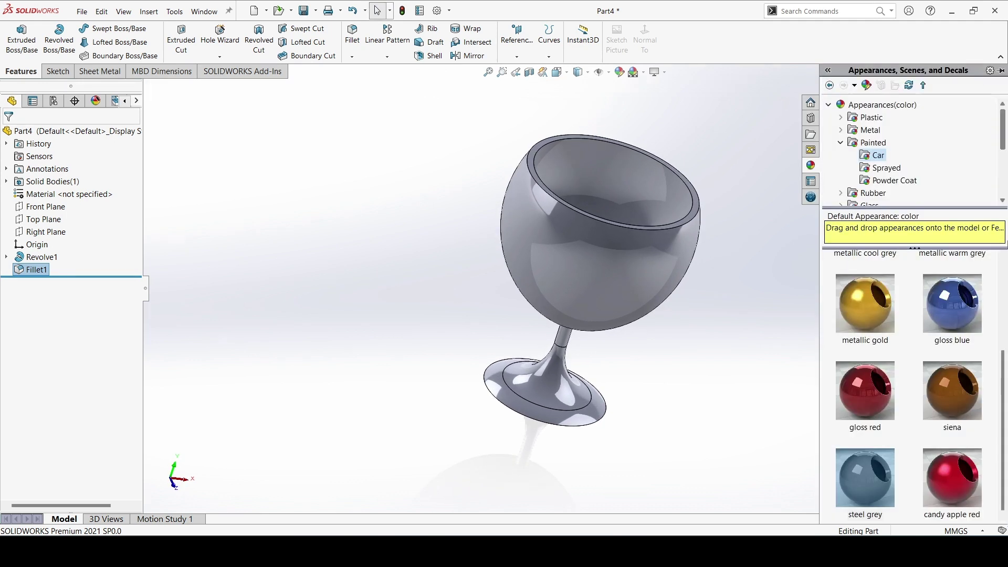
pyautogui.moveTo(959, 316); pyautogui.dragTo(635, 273)
pyautogui.click(639, 273)
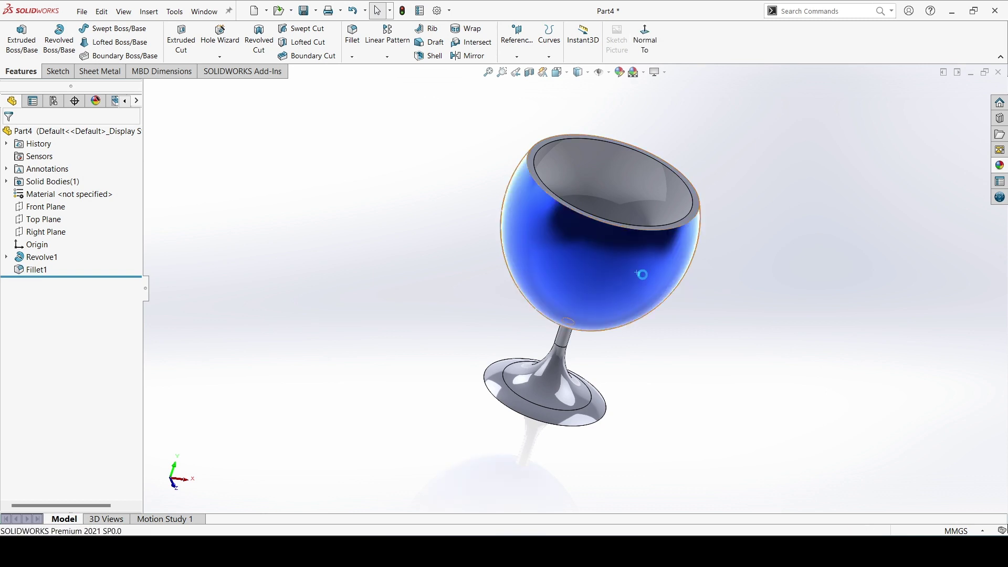
# Step: Give the stem and base face a copper siena finish, replacing a trial candy apple red
pyautogui.click(1001, 166)
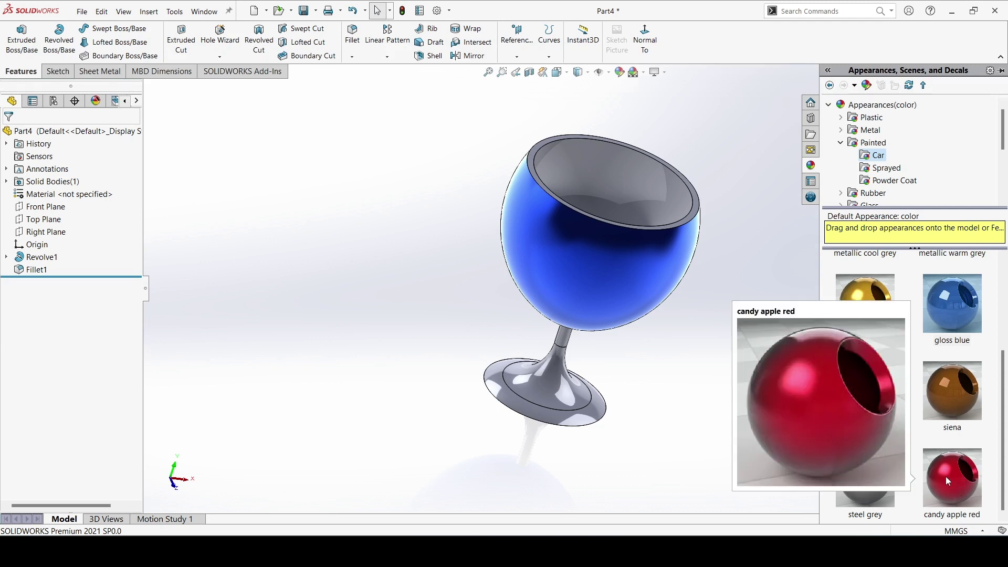
pyautogui.moveTo(946, 478); pyautogui.dragTo(555, 392)
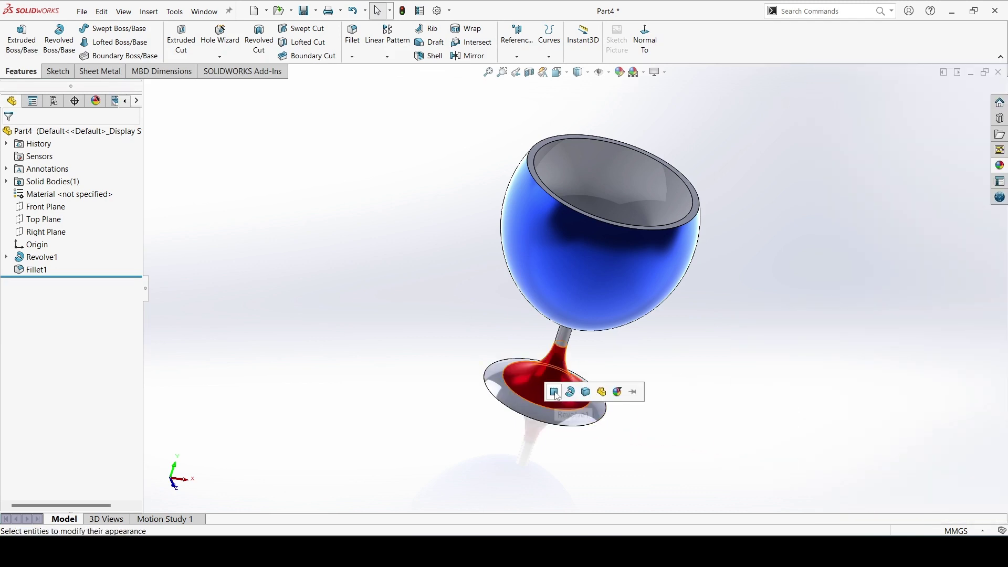
pyautogui.click(555, 391)
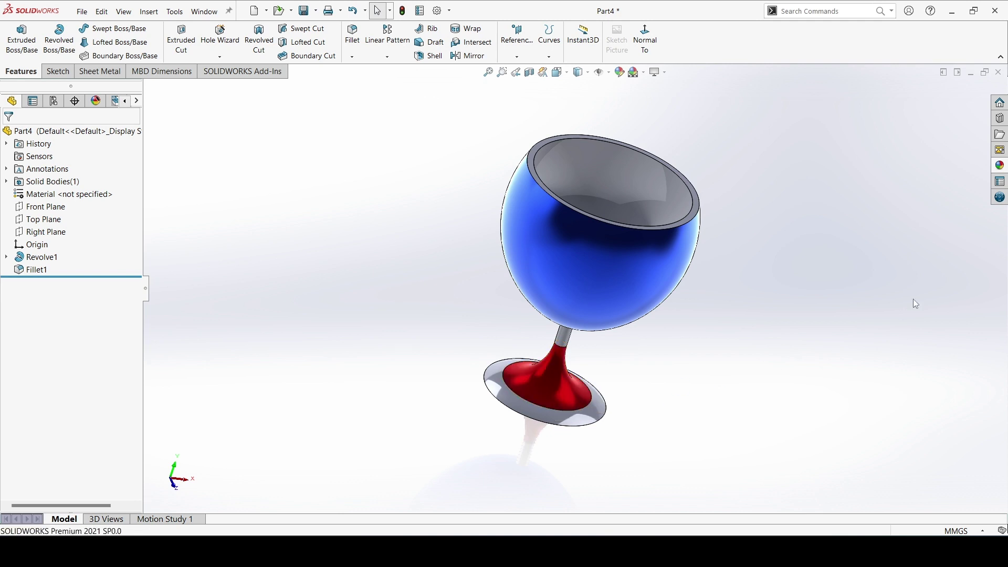
pyautogui.click(1004, 168)
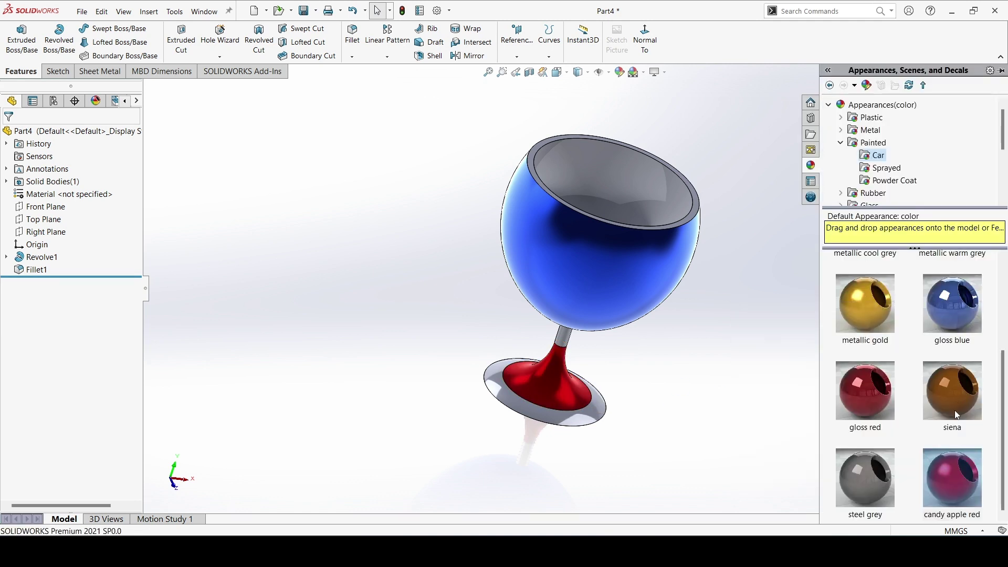
pyautogui.moveTo(949, 399); pyautogui.dragTo(562, 399)
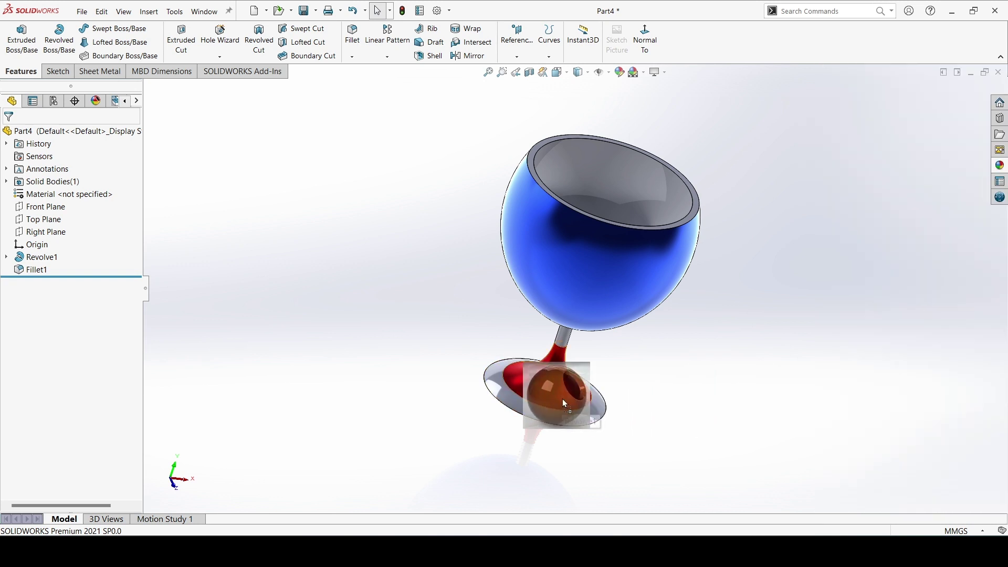
pyautogui.click(562, 399)
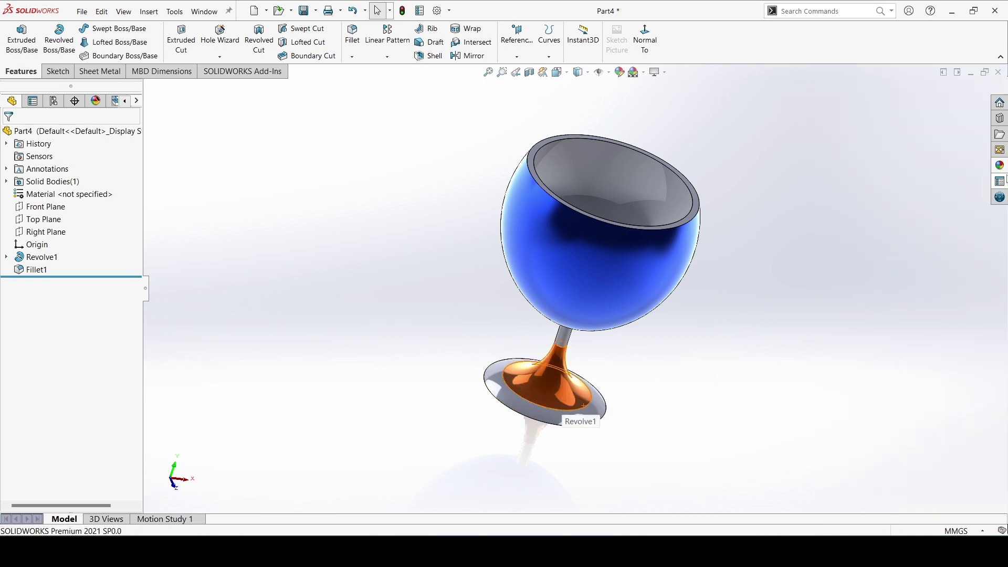
# Step: Extend the siena finish to the base's rounded edge and inspect the copper base from below
pyautogui.click(999, 165)
pyautogui.moveTo(947, 383)
pyautogui.mouseDown()
pyautogui.moveTo(568, 396)
pyautogui.moveTo(543, 411)
pyautogui.mouseUp()
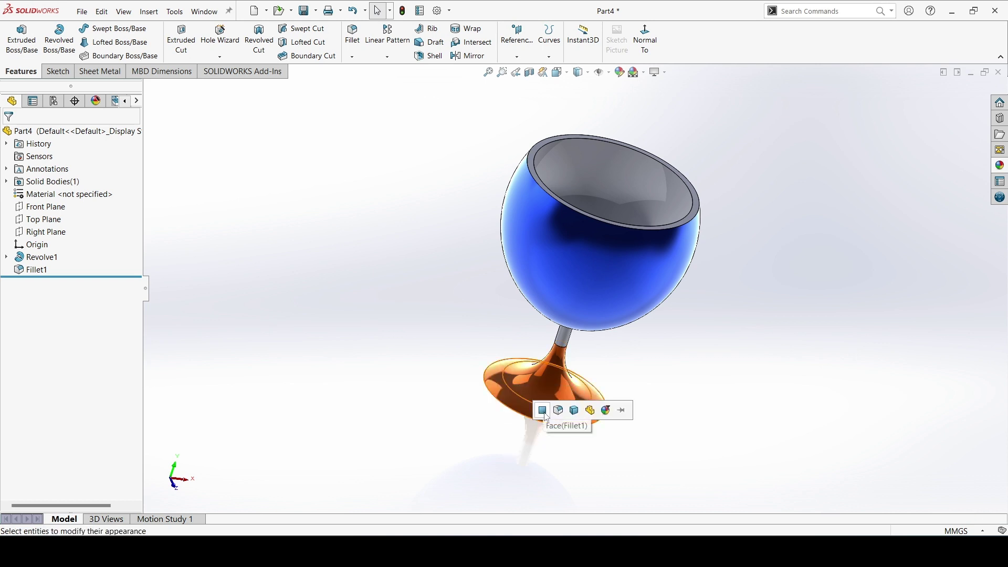
pyautogui.moveTo(687, 372)
pyautogui.mouseDown(button='middle')
pyautogui.moveTo(697, 292)
pyautogui.moveTo(696, 329)
pyautogui.mouseUp(button='middle')
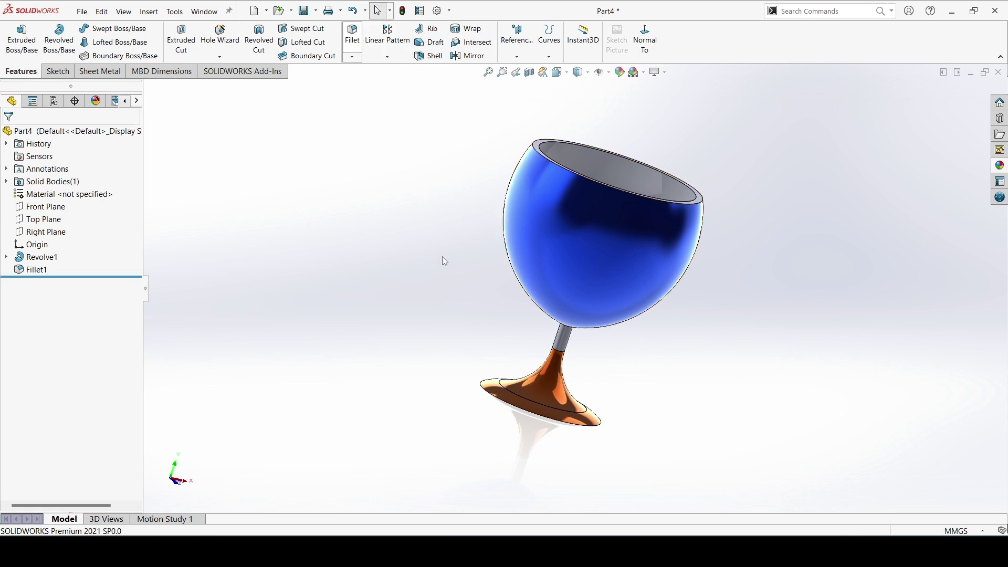
pyautogui.moveTo(450, 228)
pyautogui.mouseDown(button='middle')
pyautogui.moveTo(462, 287)
pyautogui.moveTo(468, 268)
pyautogui.moveTo(475, 273)
pyautogui.mouseUp(button='middle')
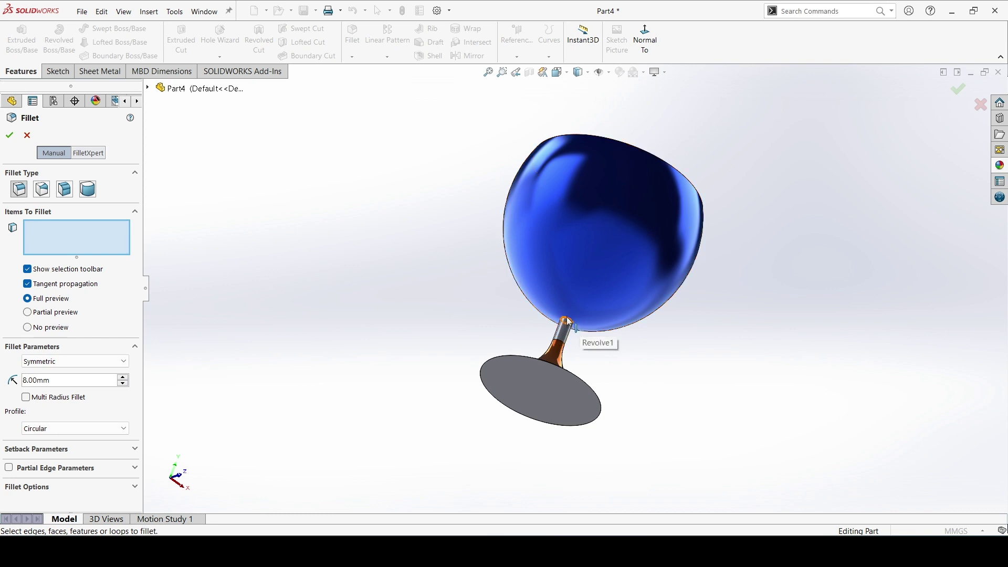
# Step: Round the stem-to-bowl edge with an 8 mm fillet (Fillet2)
pyautogui.click(569, 321)
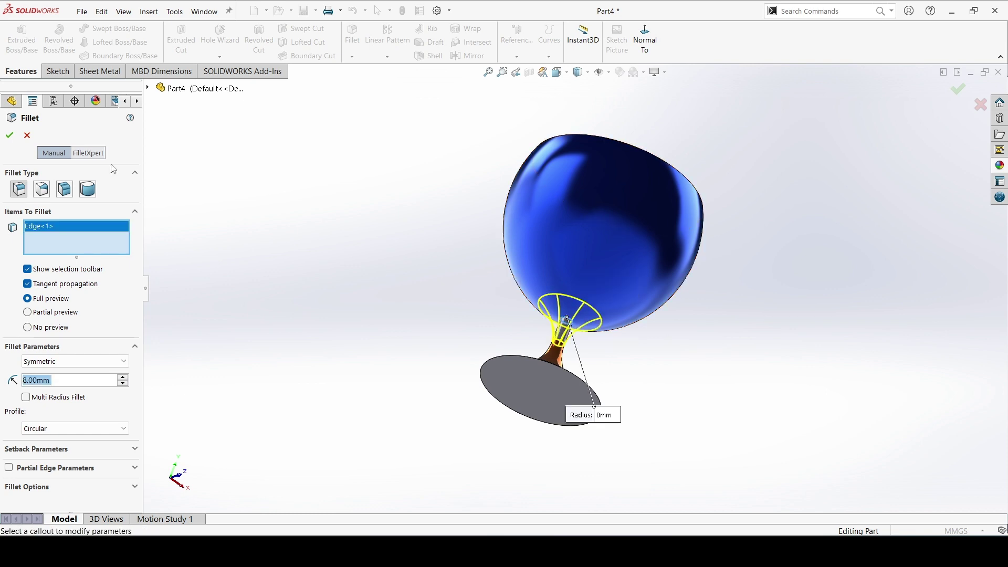
pyautogui.click(10, 136)
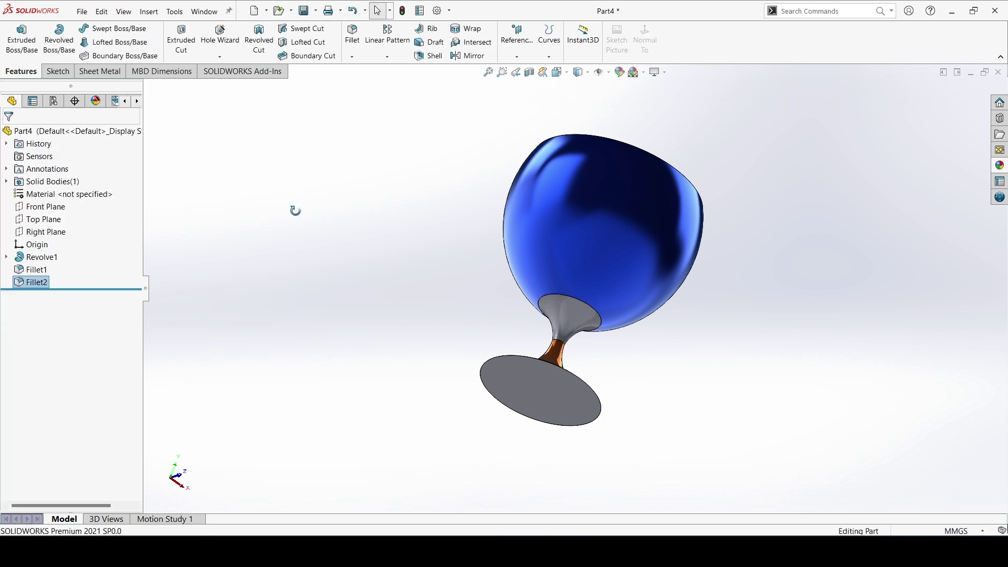
pyautogui.moveTo(295, 211); pyautogui.dragTo(495, 260, button='middle')
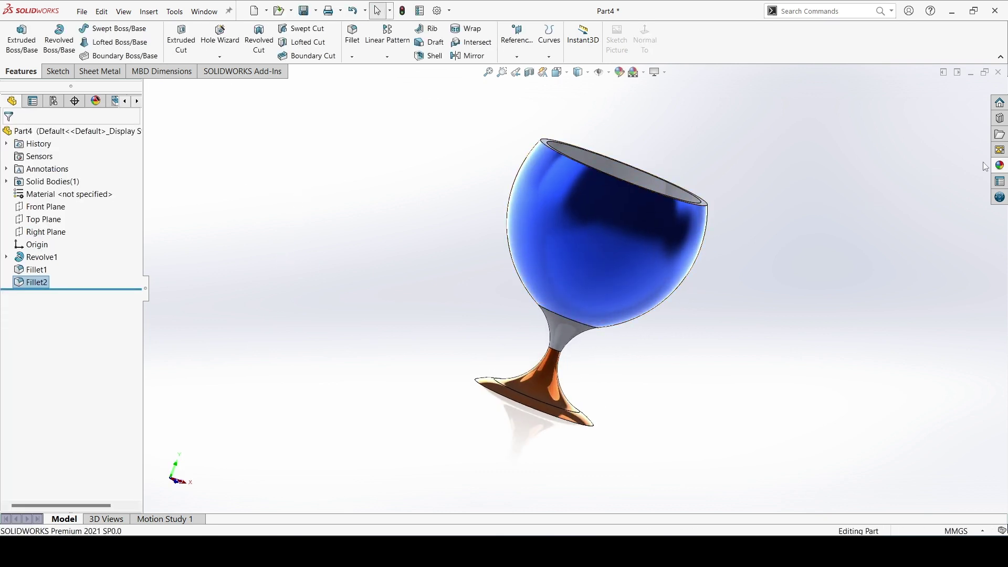
# Step: Colour the stem's upper flare fillet blue
pyautogui.click(1000, 166)
pyautogui.moveTo(951, 286); pyautogui.dragTo(542, 339)
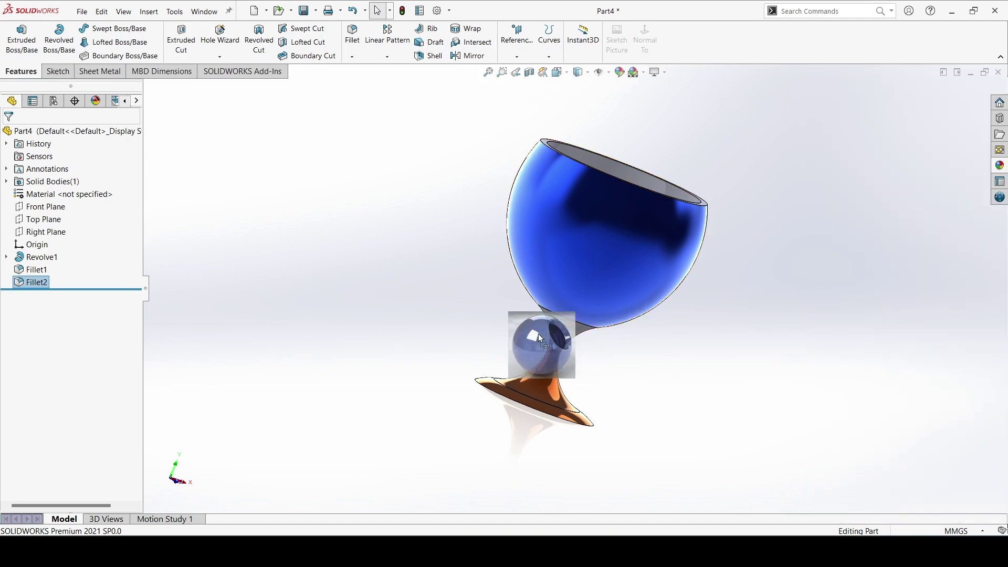
pyautogui.moveTo(746, 298); pyautogui.dragTo(700, 361, button='middle')
# Step: Give the bowl's inner face a pale metallic grey finish
pyautogui.click(999, 165)
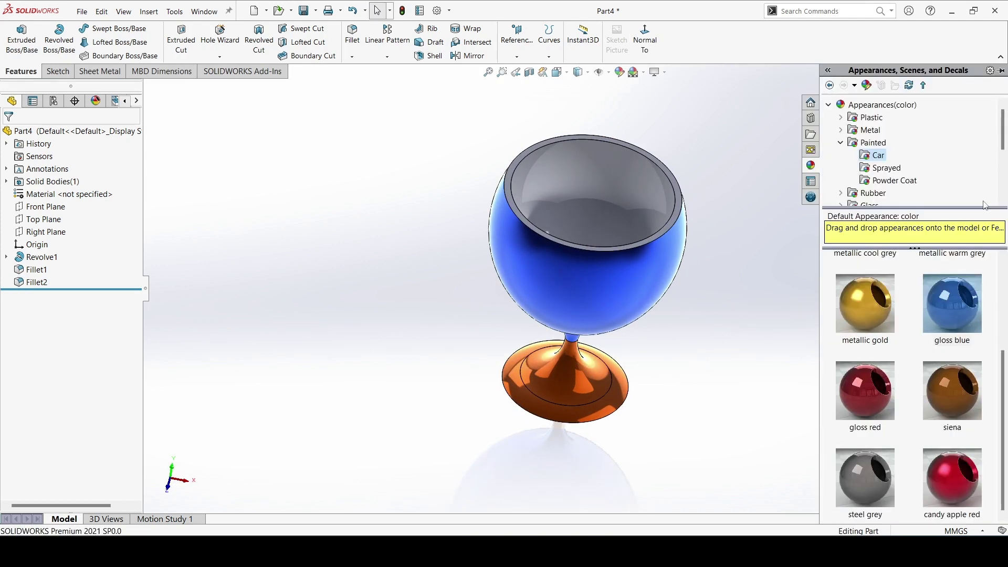
pyautogui.scroll(3, 930, 325)
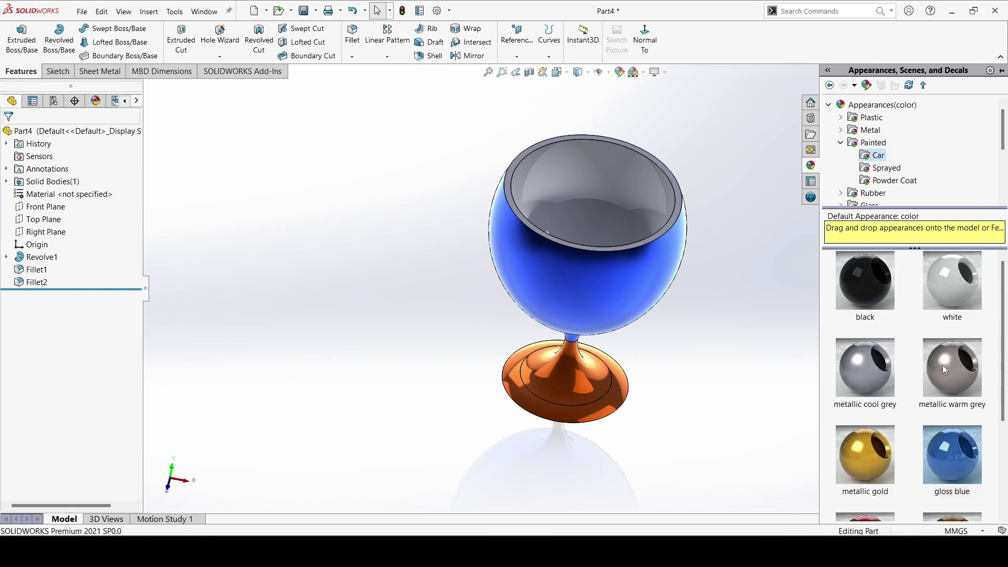
pyautogui.moveTo(946, 369); pyautogui.dragTo(635, 197)
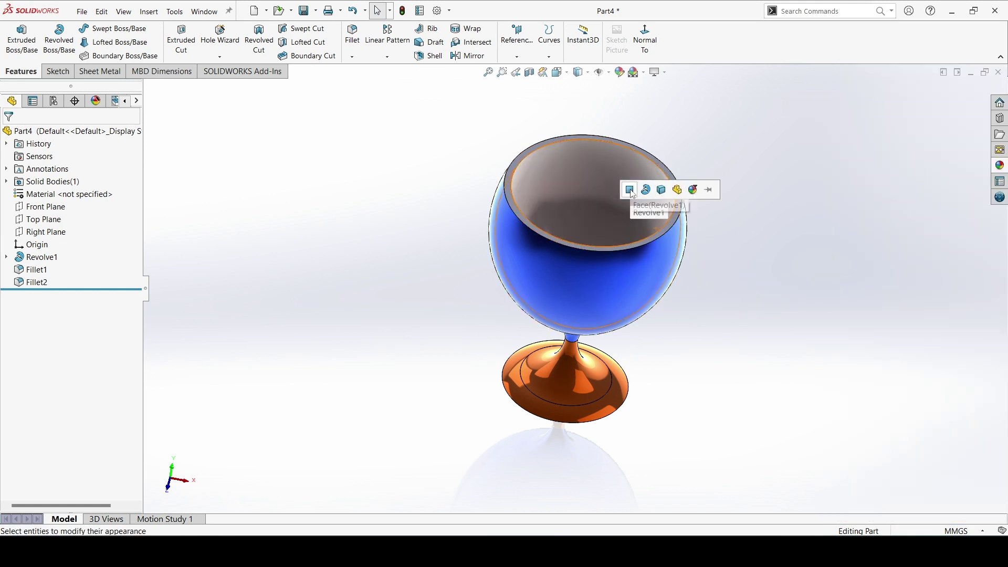
pyautogui.click(633, 194)
pyautogui.click(1000, 166)
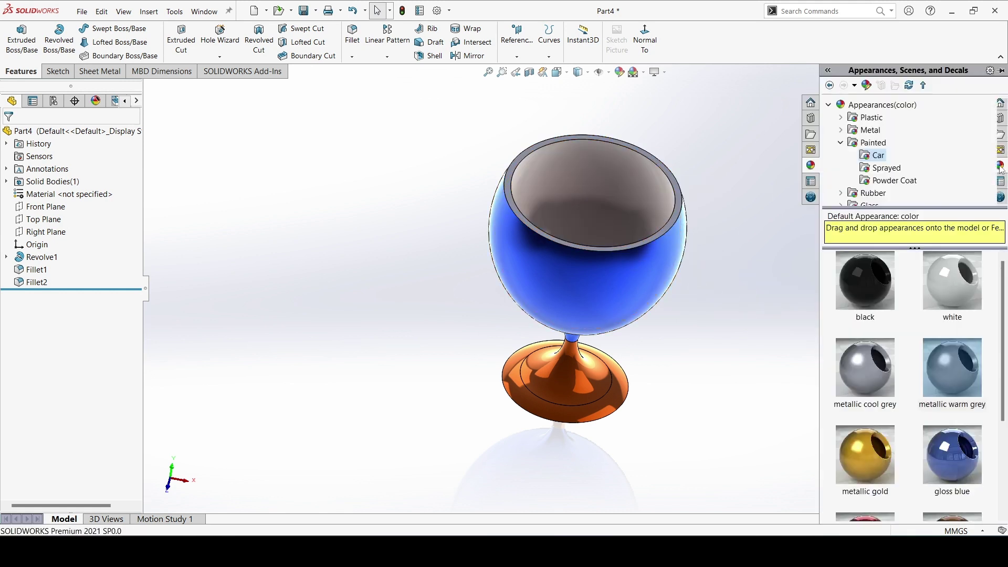
pyautogui.moveTo(945, 267); pyautogui.dragTo(660, 205)
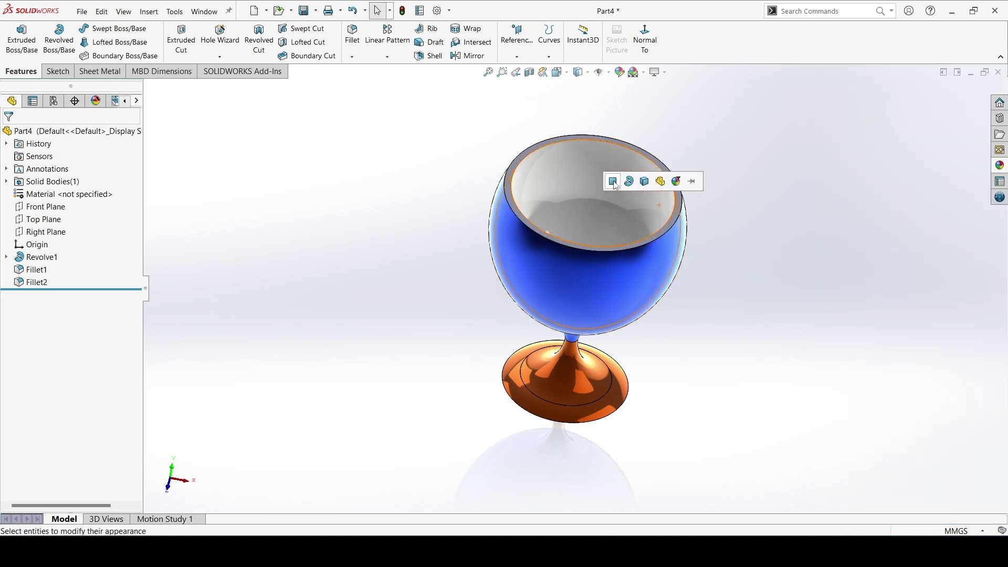
pyautogui.click(615, 183)
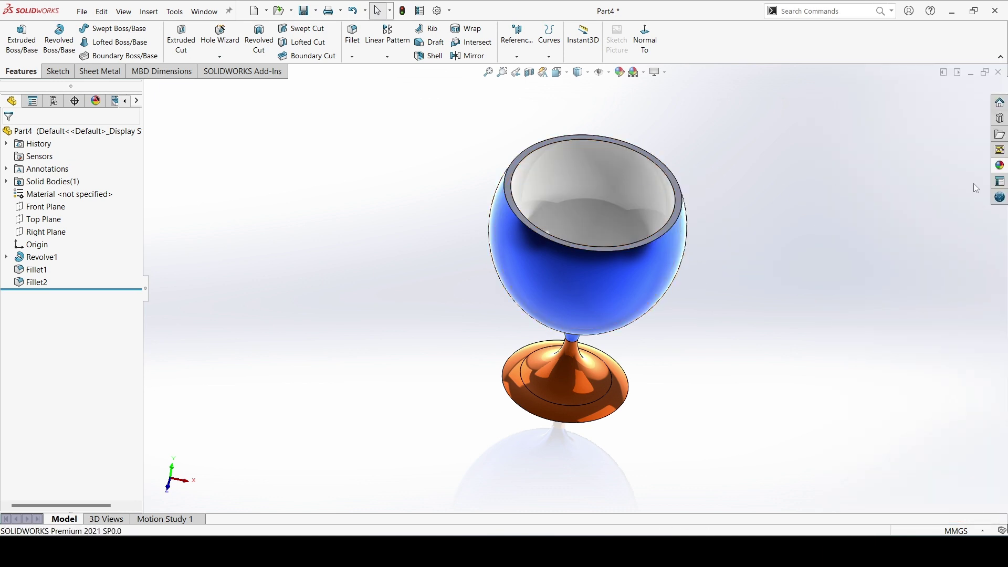
# Step: Apply metallic gold to the bowl rim and view the goblet isometrically
pyautogui.click(1001, 167)
pyautogui.scroll(-3, 913, 314)
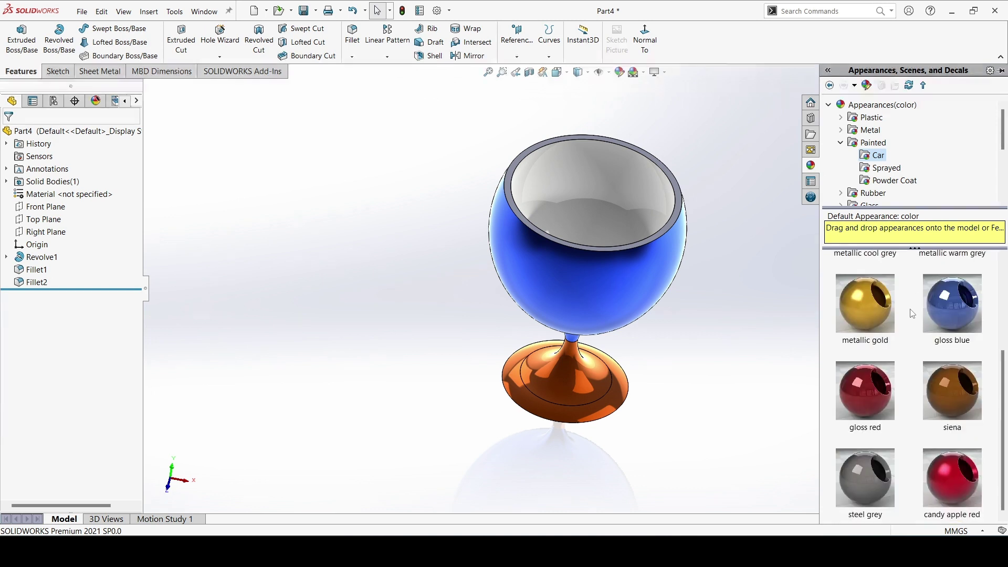
pyautogui.moveTo(876, 304); pyautogui.dragTo(675, 182)
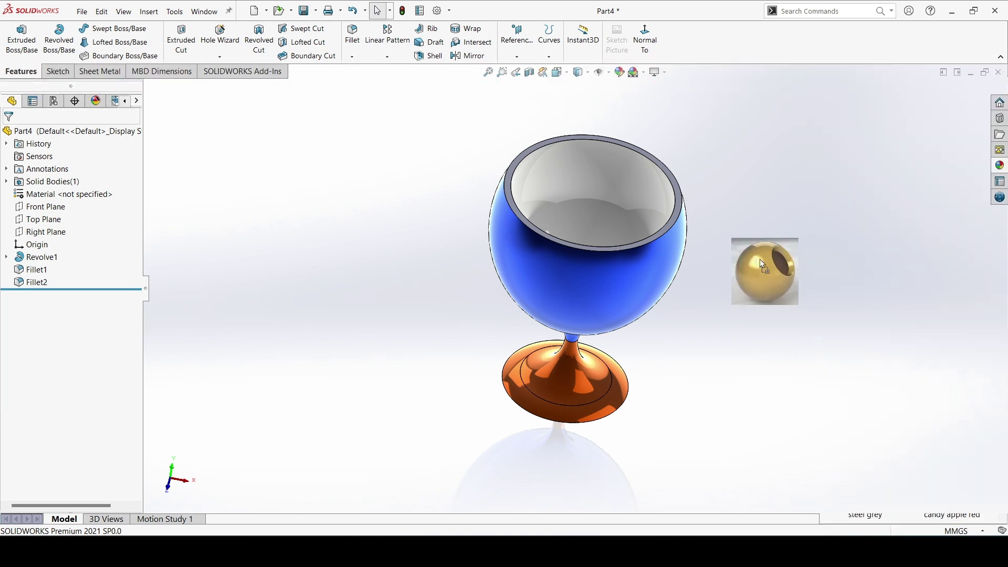
pyautogui.click(674, 181)
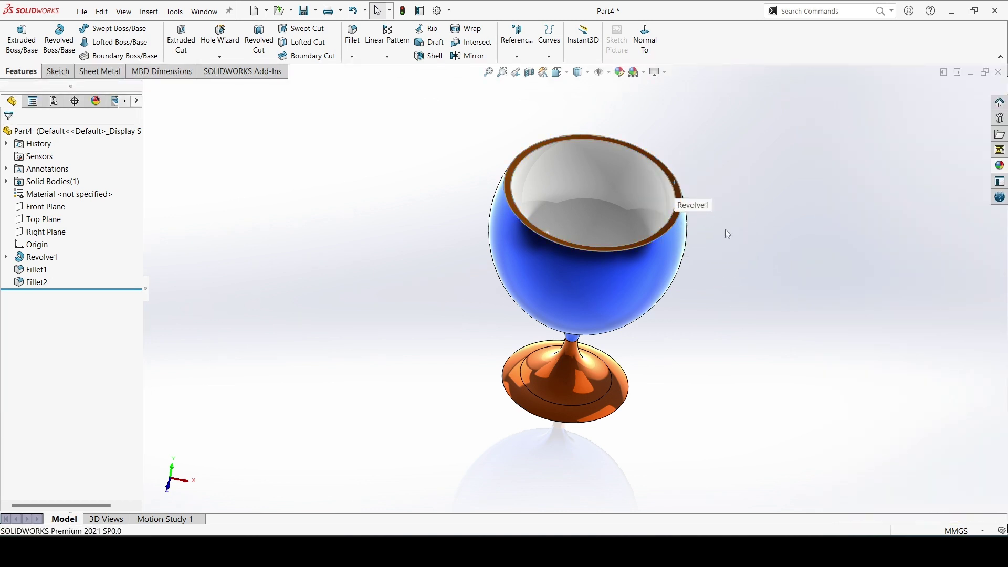
pyautogui.moveTo(749, 235)
pyautogui.mouseDown(button='middle')
pyautogui.moveTo(750, 176)
pyautogui.moveTo(765, 187)
pyautogui.moveTo(772, 219)
pyautogui.mouseUp(button='middle')
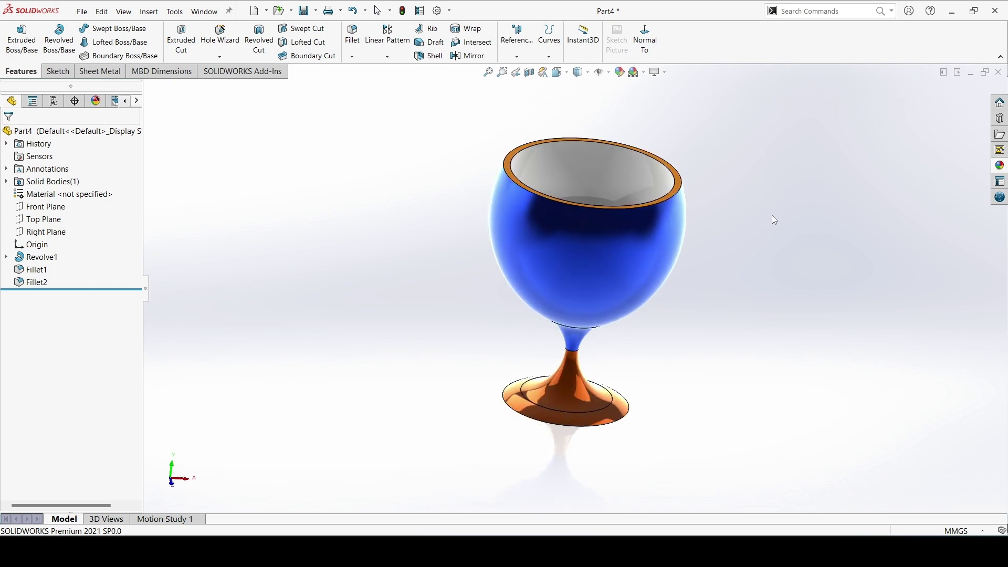
pyautogui.hotkey('ctrl', '7')
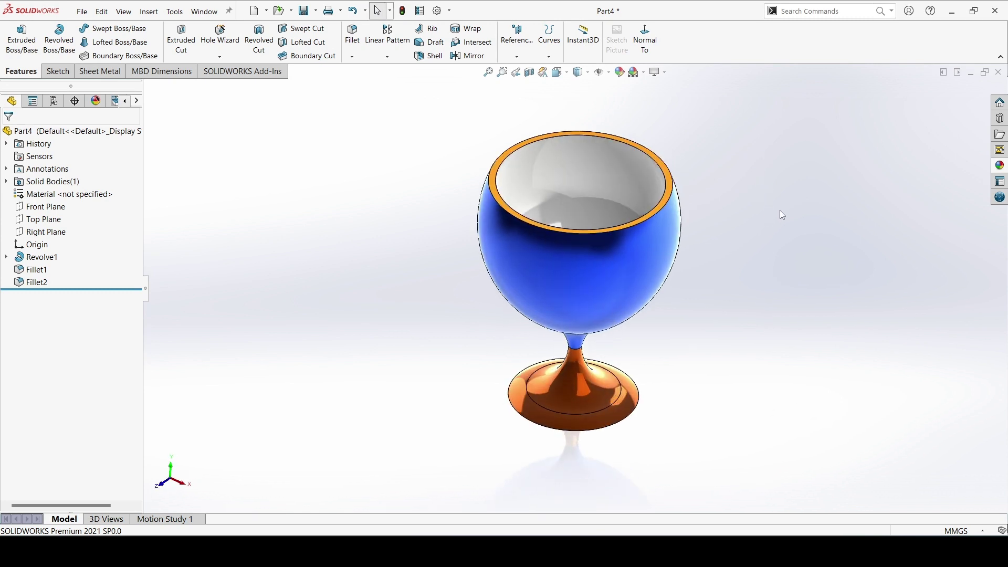